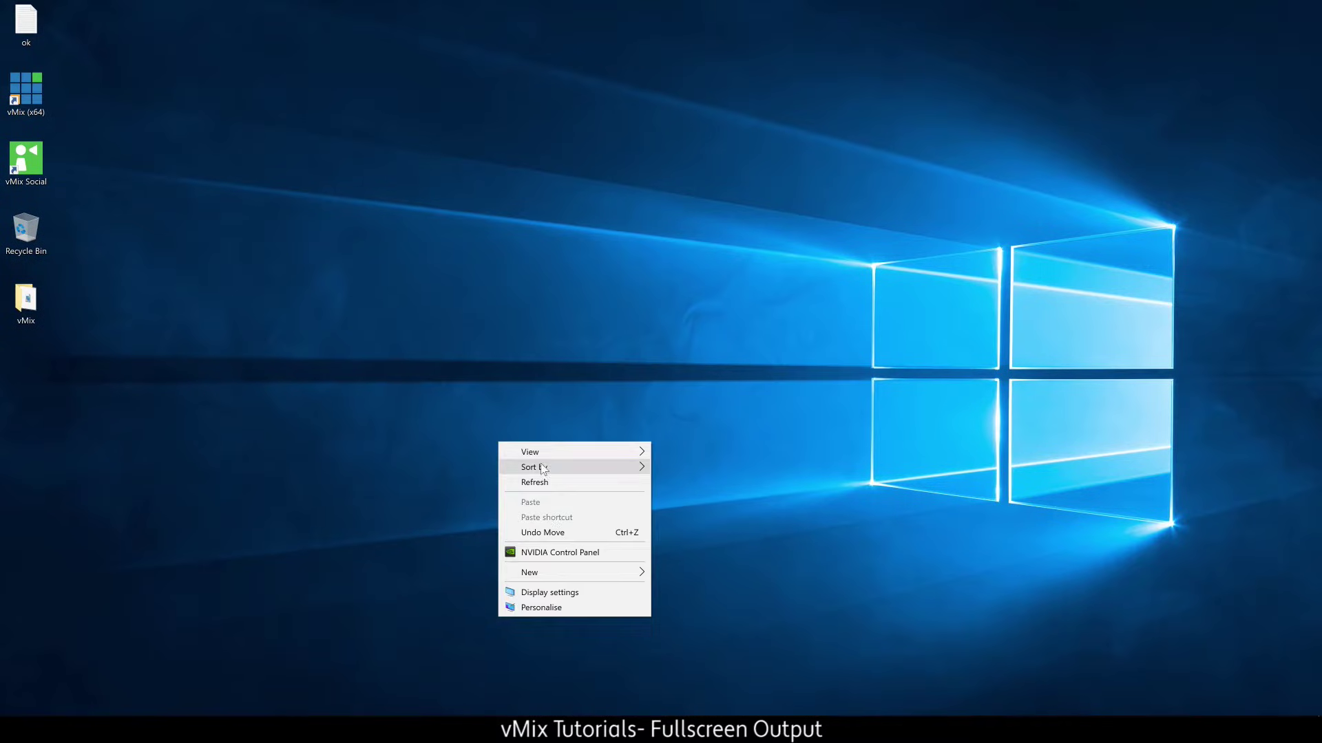
Check Windows Display settings, confirming two monitors set to Extend these displays.
click(584, 593)
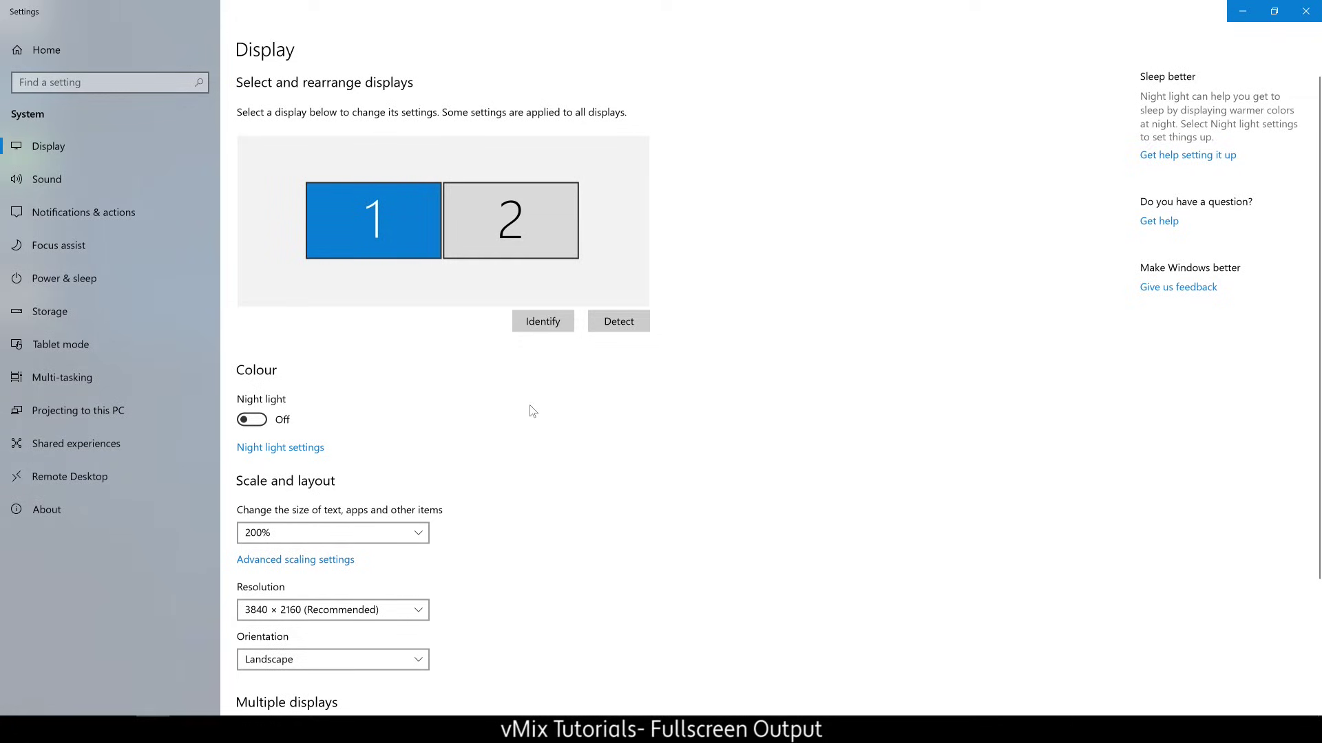
scroll(549, 425, down, 3)
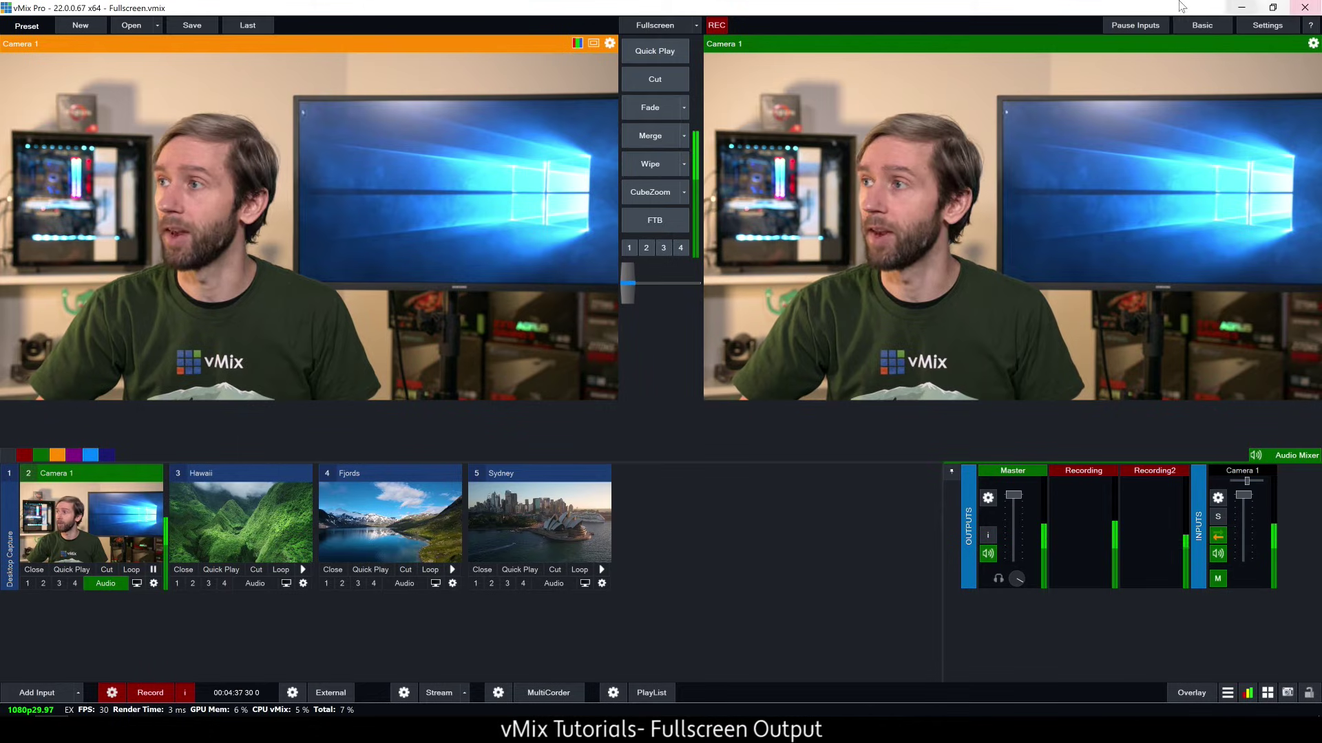
Open vMix Settings on the Display page with the Fullscreen Display 1 options.
click(1252, 25)
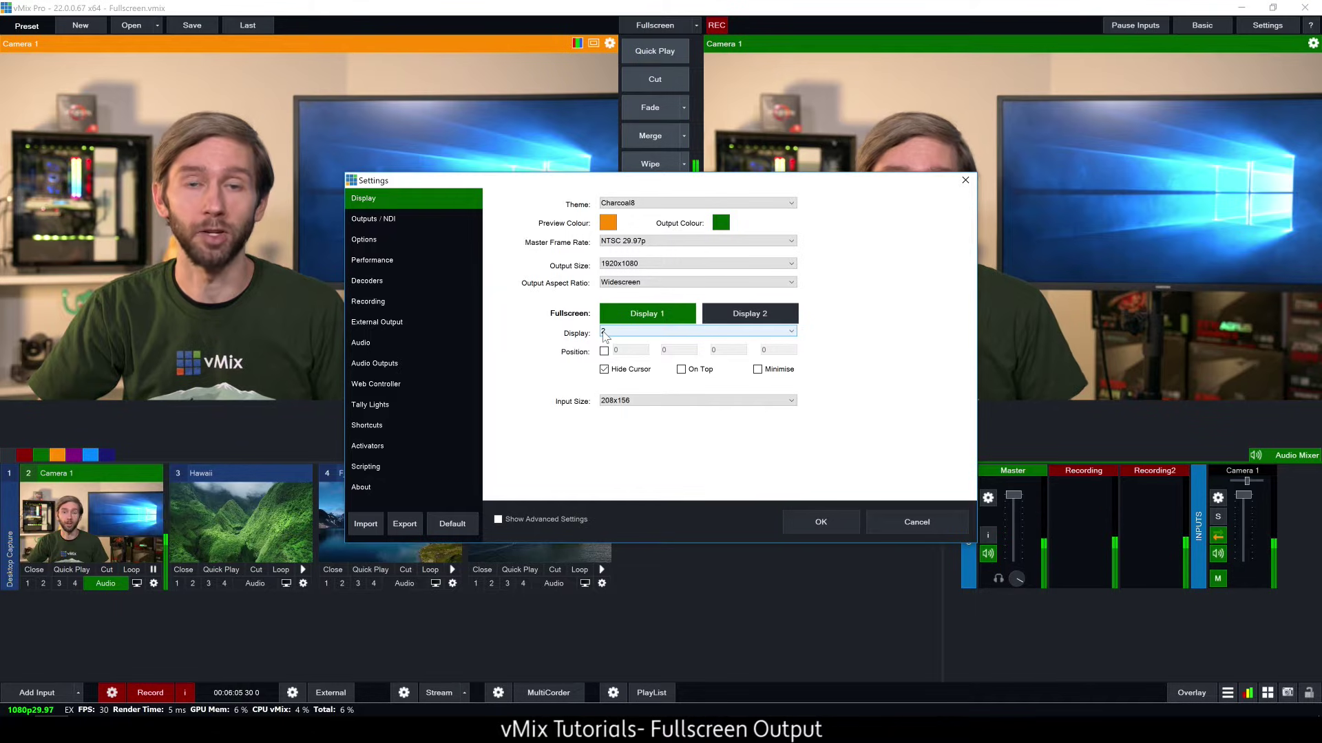
Set the Fullscreen Display 1 Display dropdown to monitor 2.
click(605, 333)
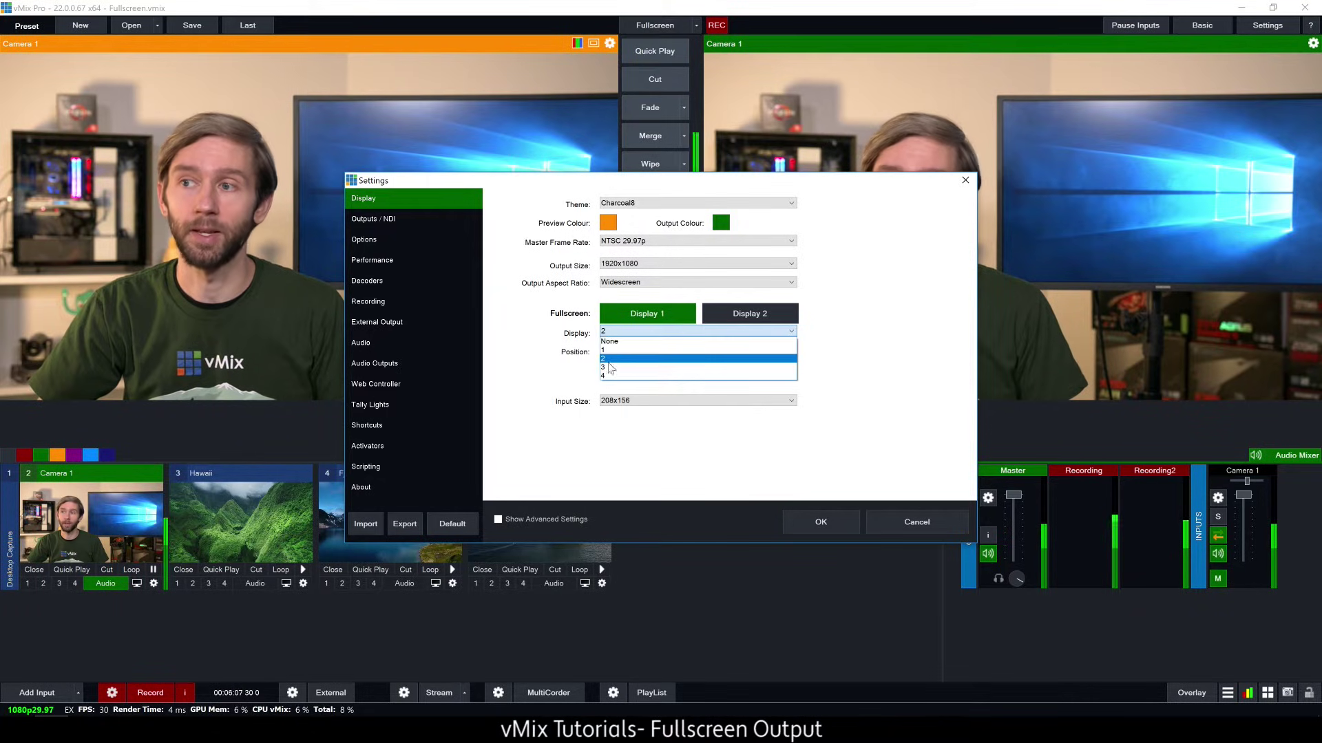
click(610, 361)
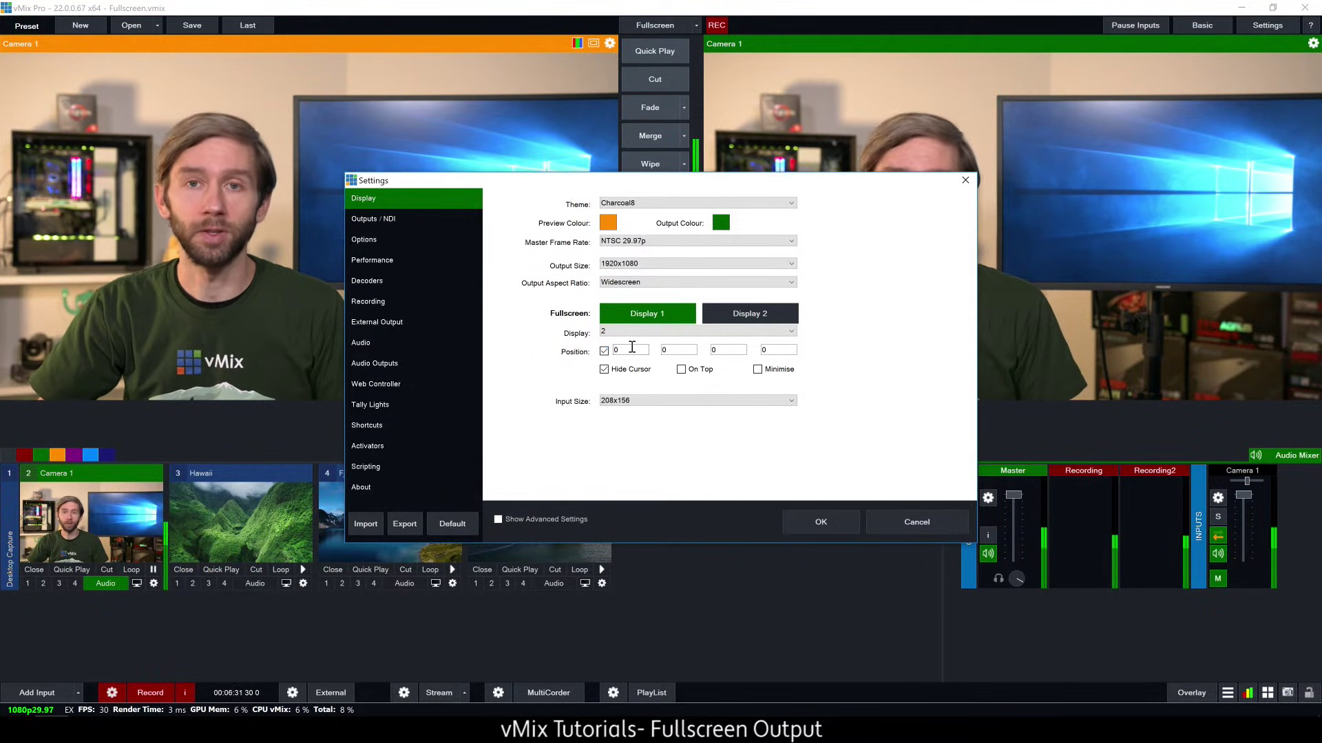
Enter a custom fullscreen position of 1280 by 720.
click(673, 354)
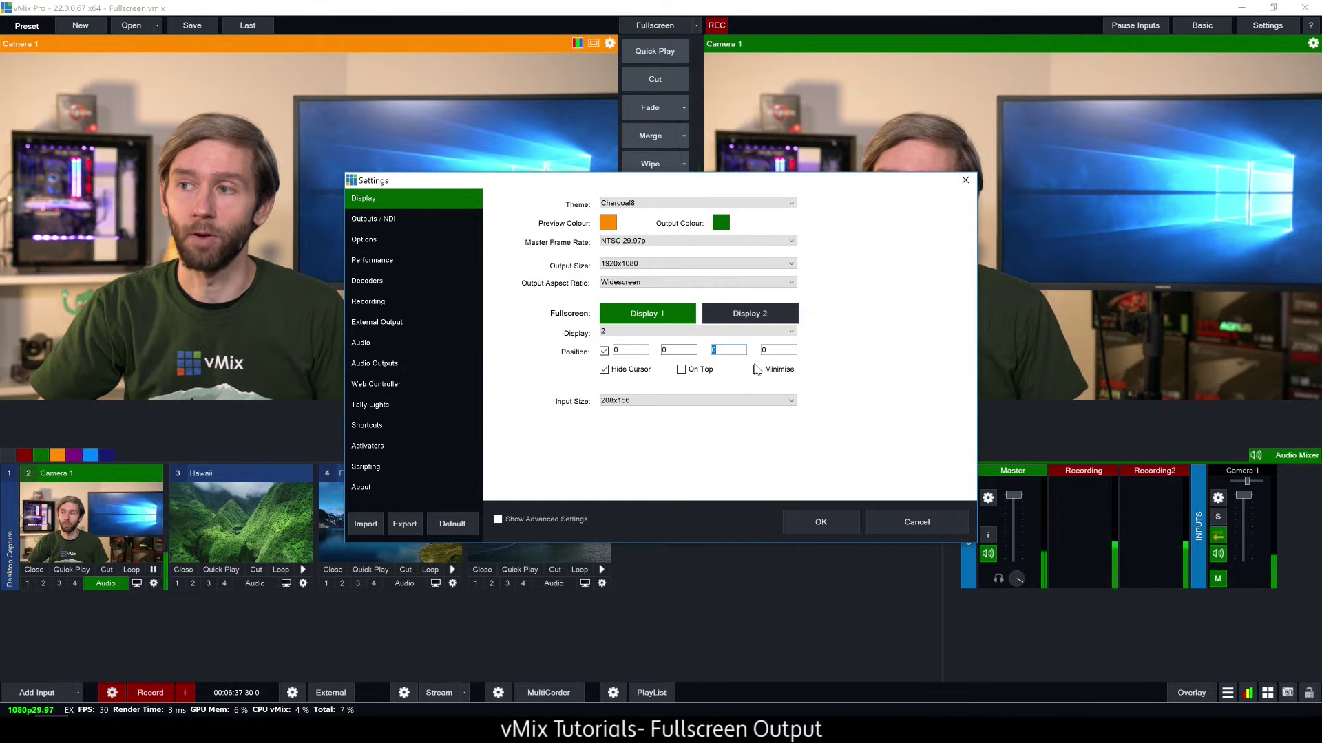
text(12)
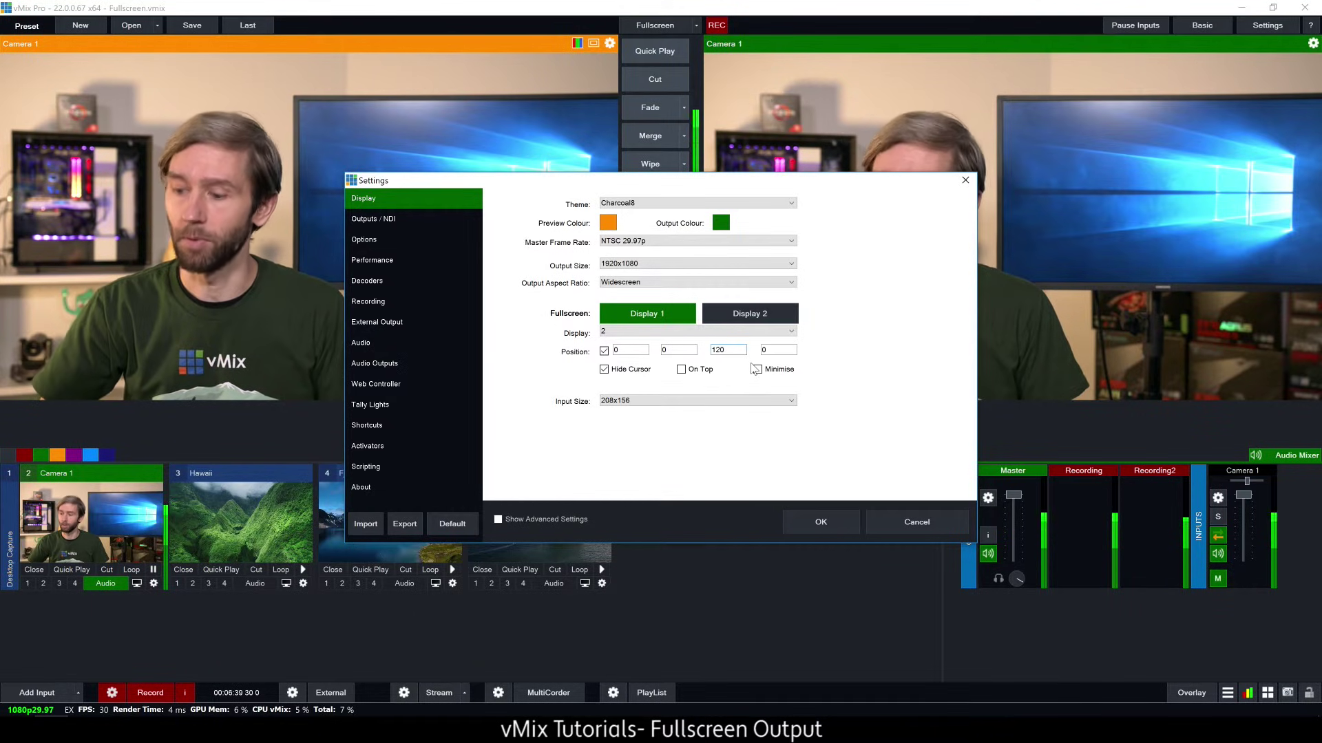
key(BackSpace)
key(BackSpace)
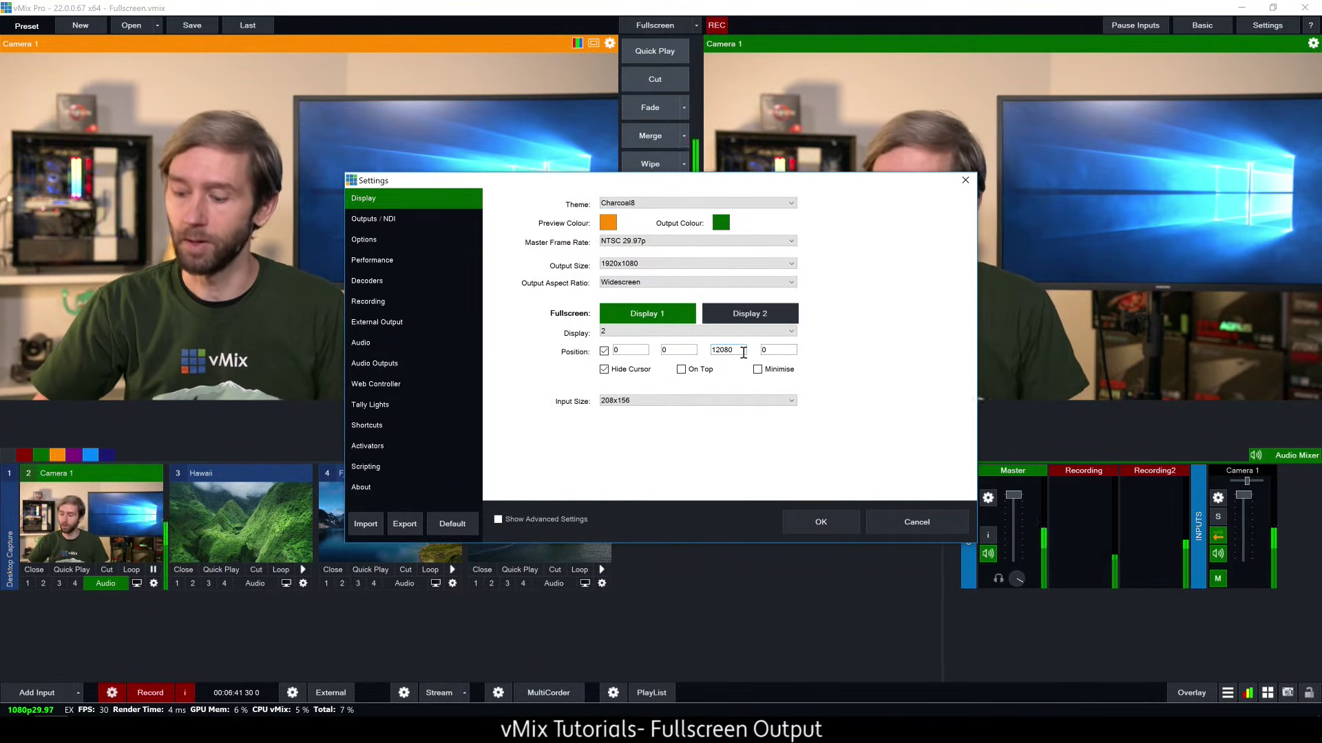
key(BackSpace)
text(80)
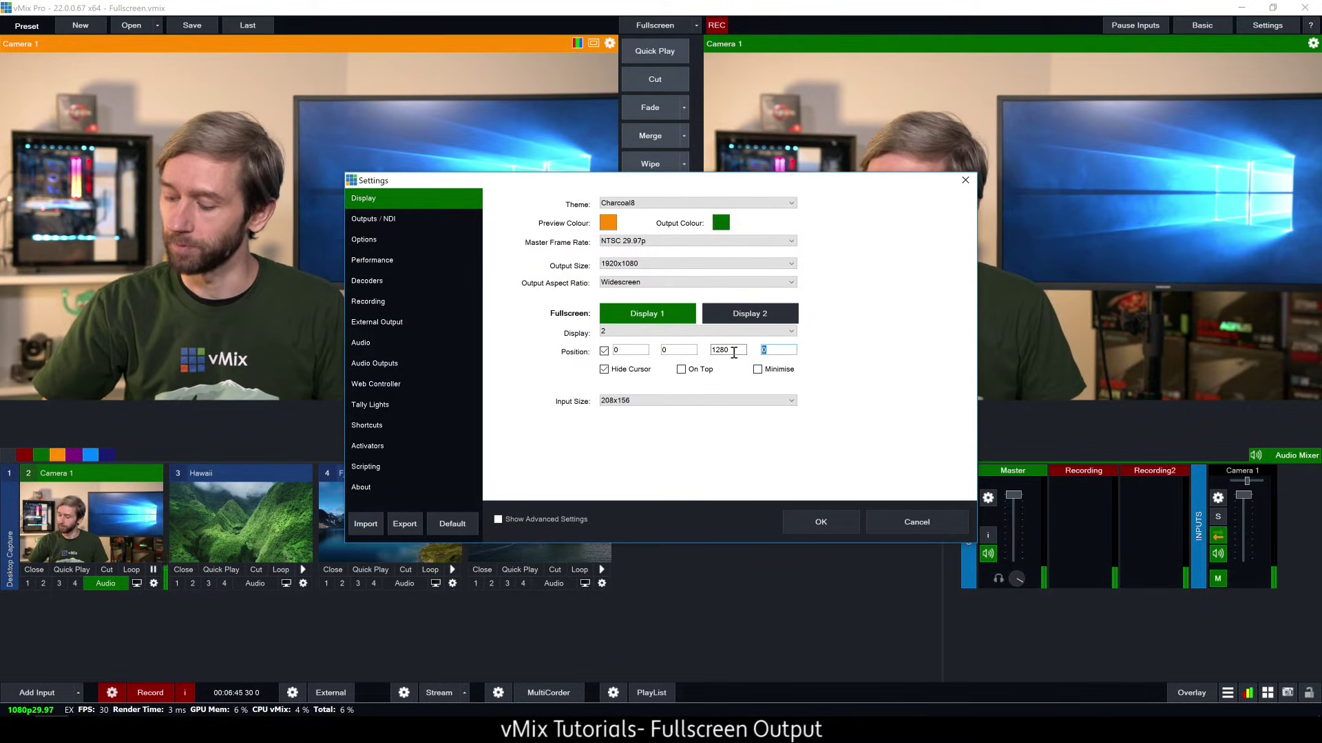
text(720)
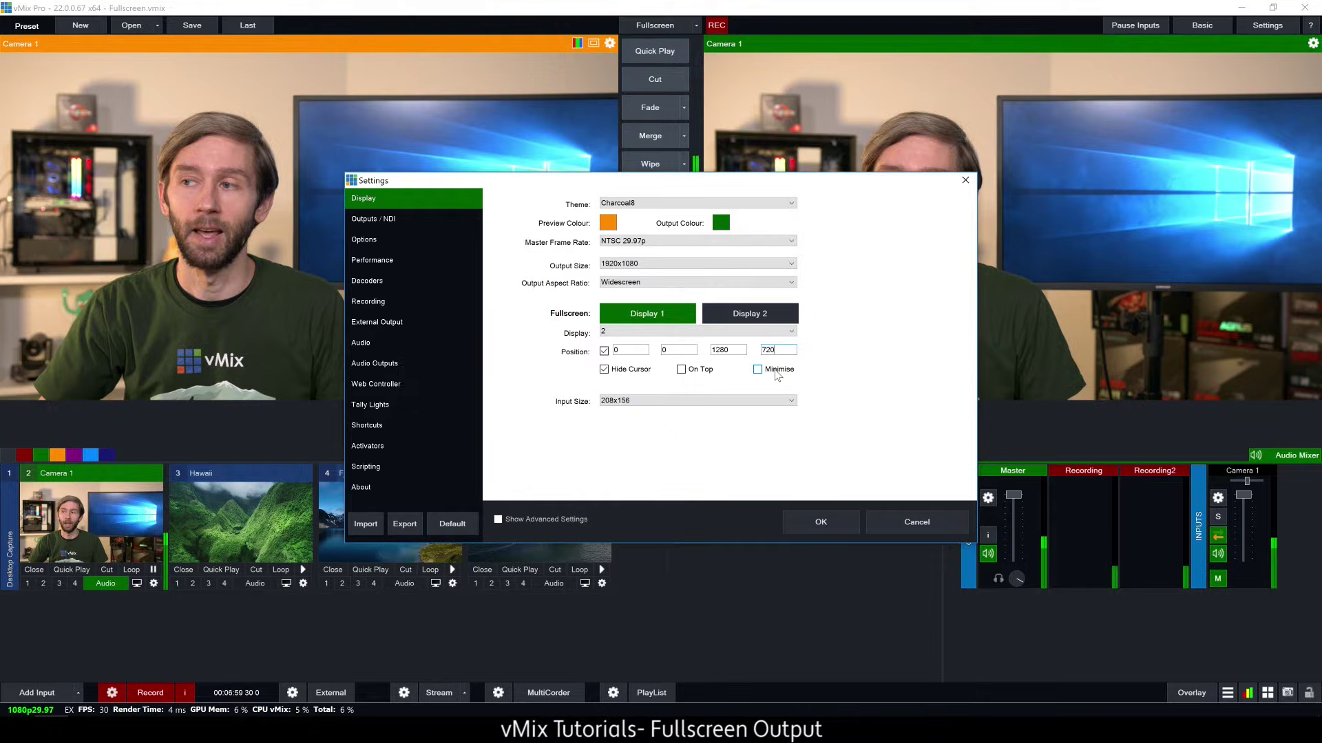
Reset the position values to 0 and turn custom positioning off.
key(BackSpace)
key(BackSpace)
key(BackSpace)
text(0)
click(728, 350)
key(BackSpace)
key(BackSpace)
key(BackSpace)
key(BackSpace)
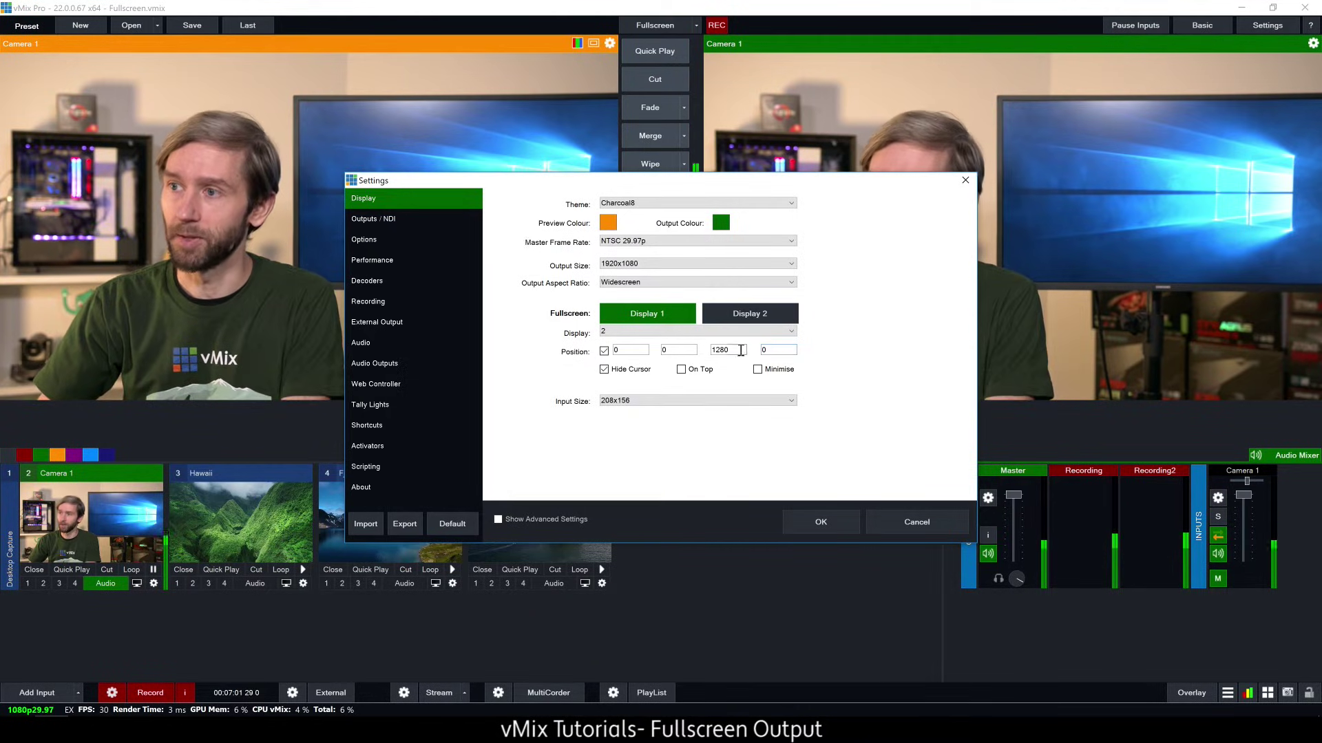
text(0)
click(603, 351)
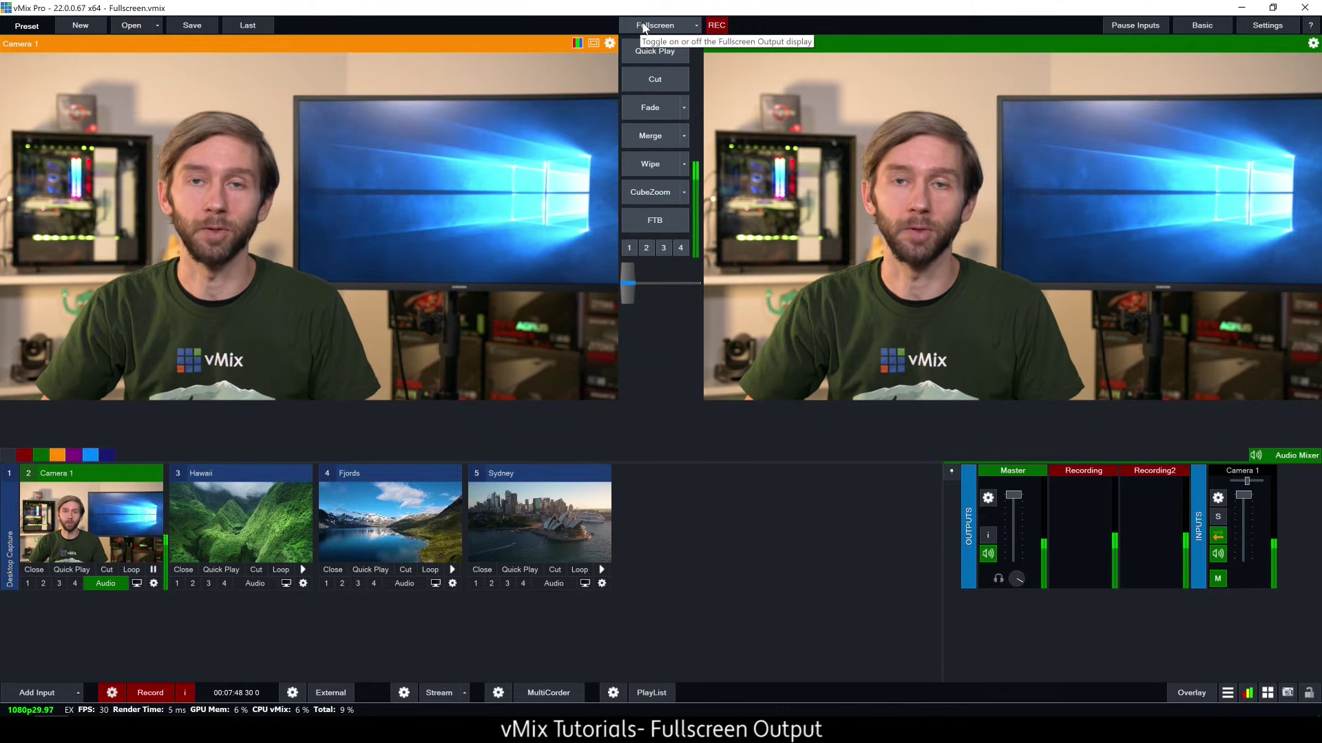
Toggle the fullscreen output on, off and on again, browsing its source choices.
click(644, 26)
click(643, 26)
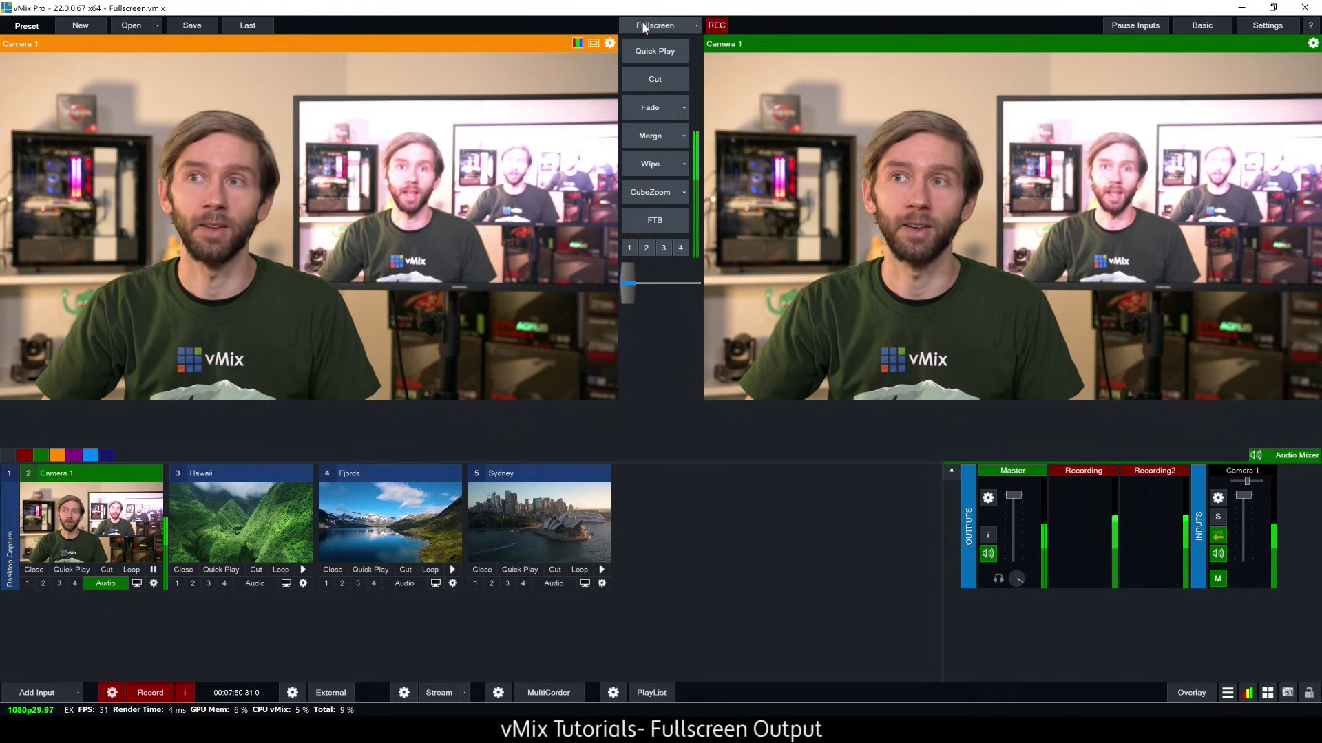
click(643, 26)
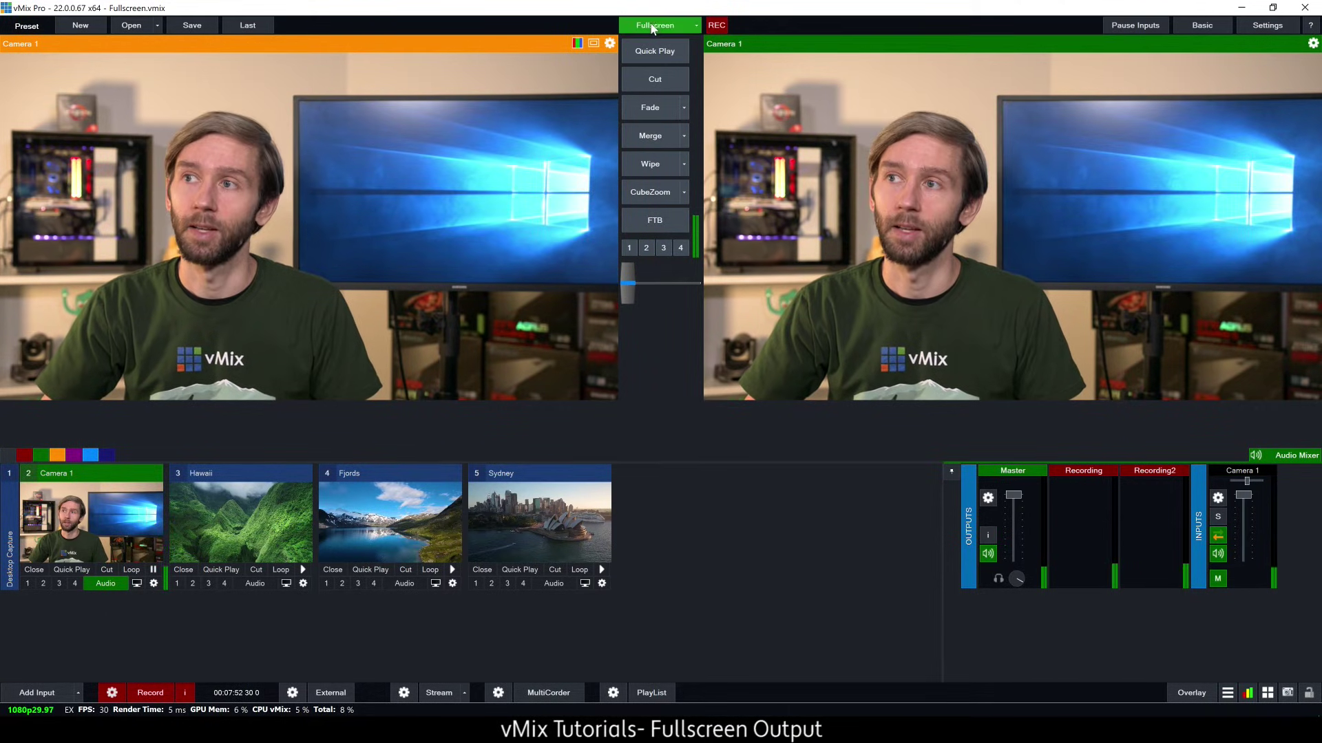
click(696, 26)
mouse_move(680, 42)
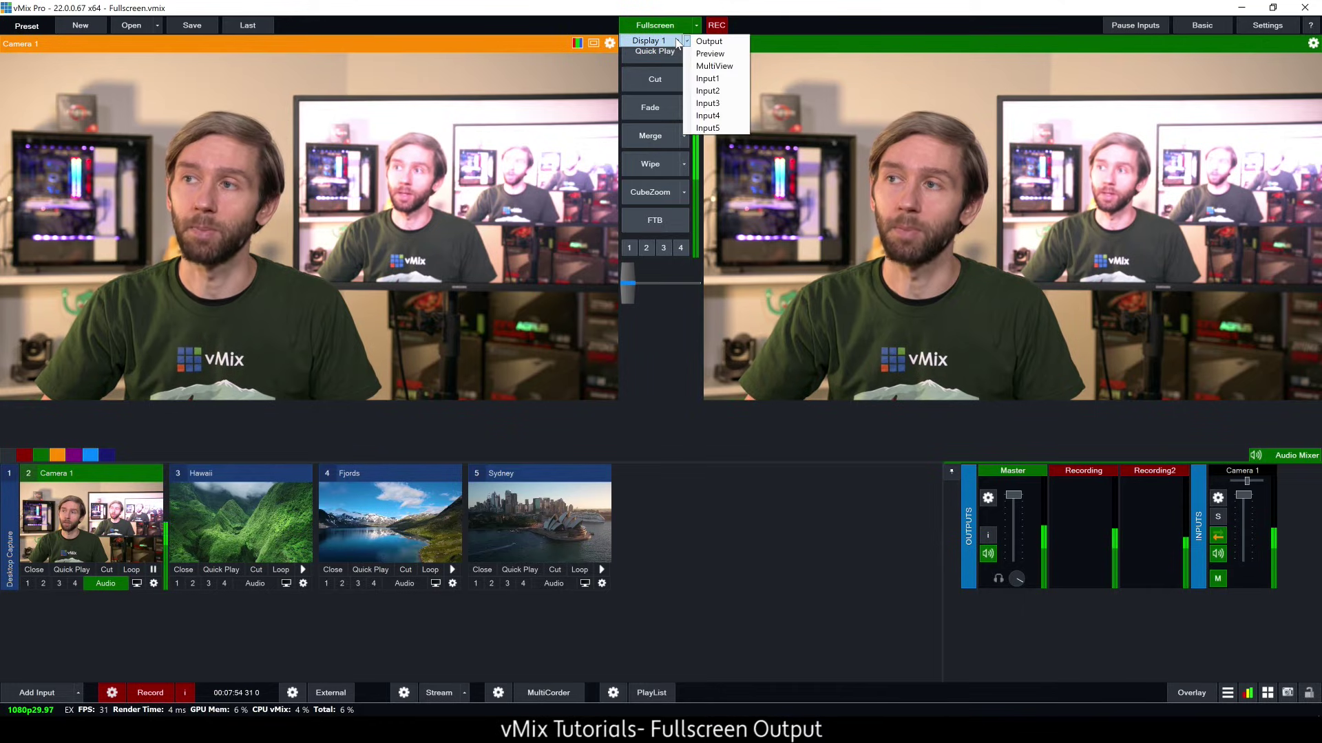
click(711, 53)
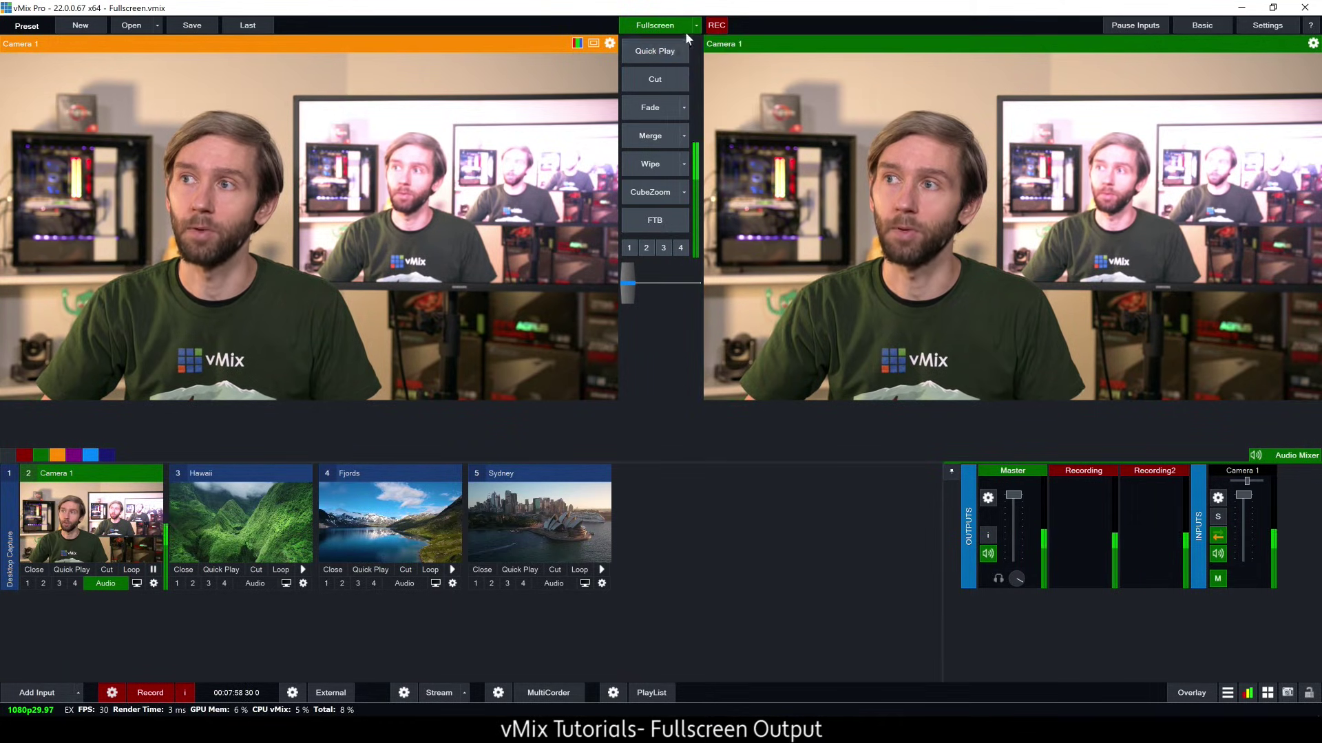
Set the Display 1 fullscreen source to MultiView, then to Input5 (Sydney).
click(696, 27)
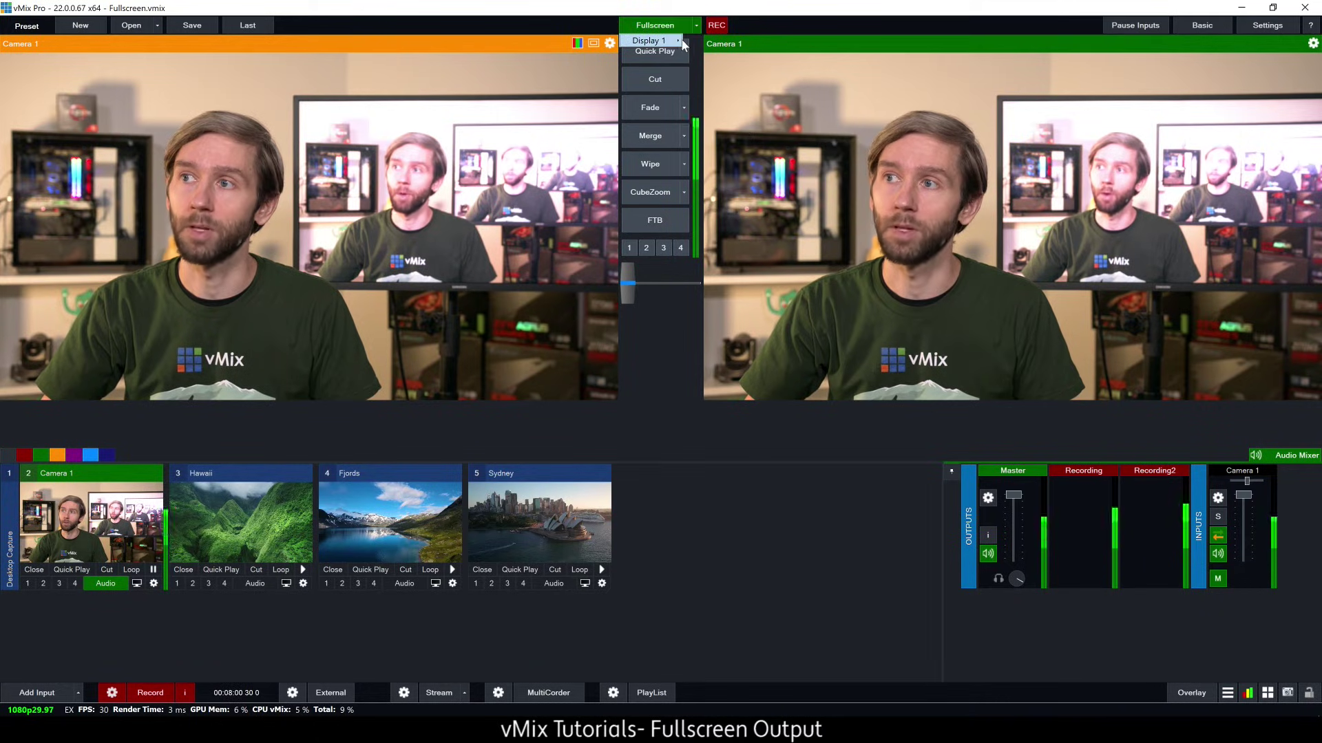
mouse_move(678, 41)
click(705, 66)
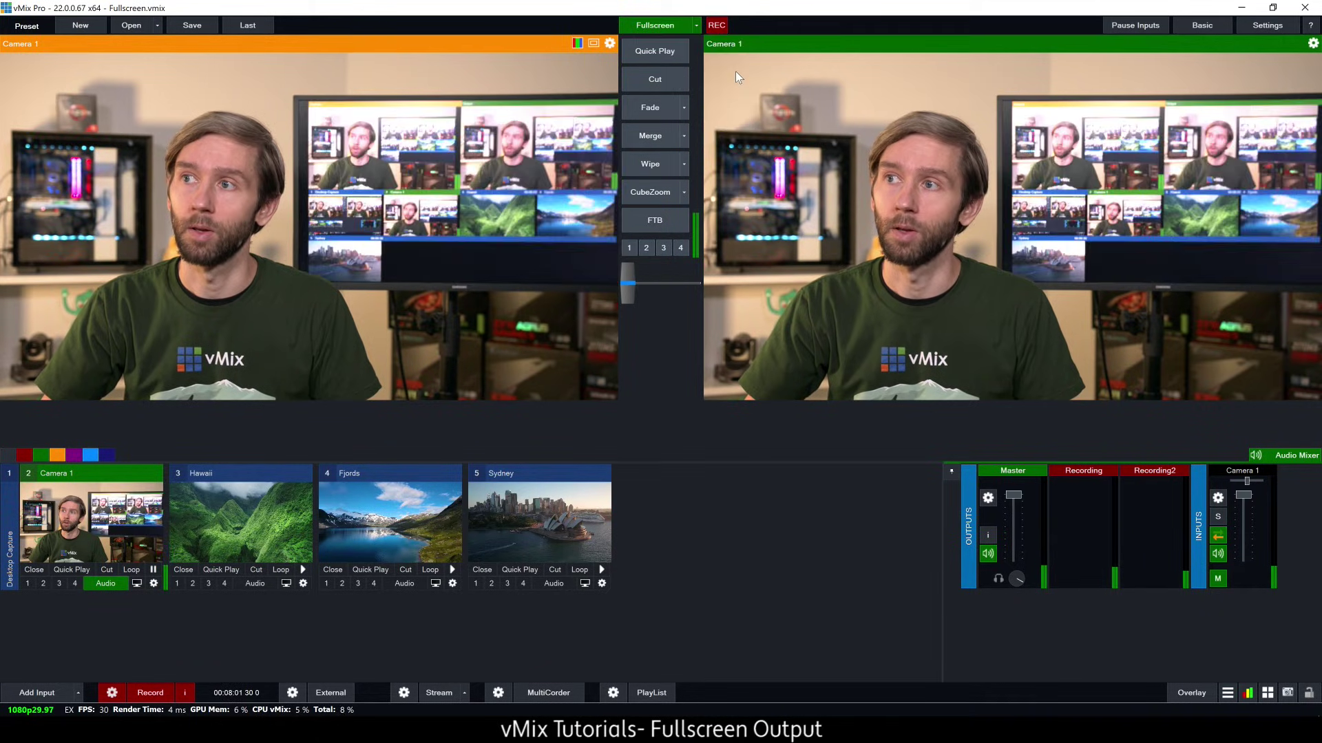
click(696, 25)
mouse_move(678, 41)
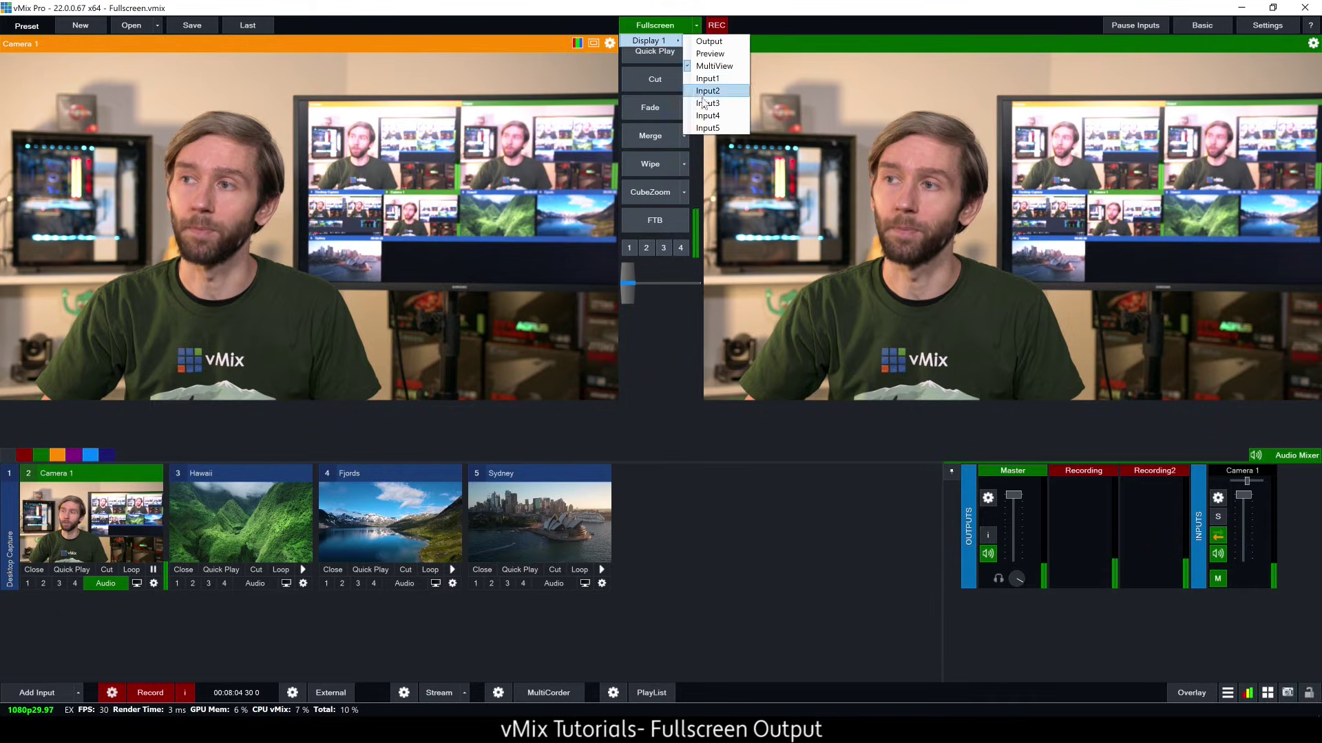
click(709, 126)
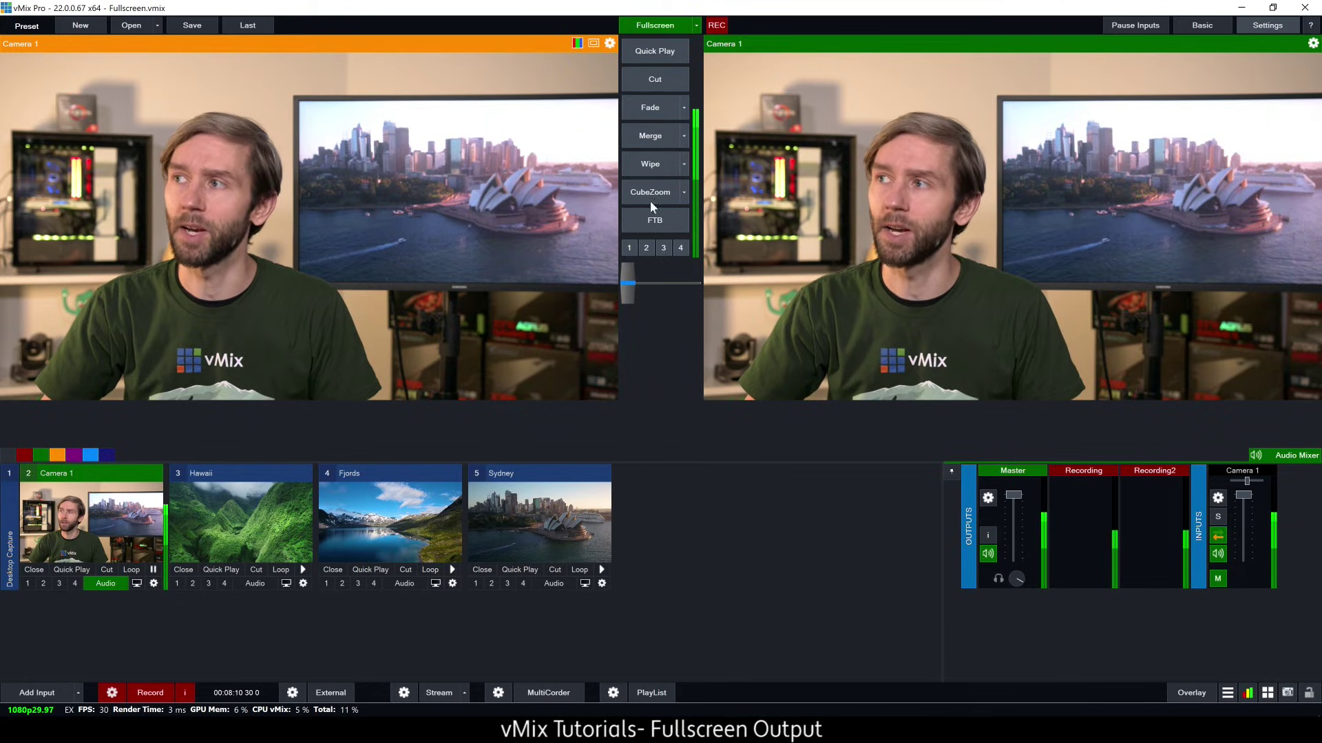
click(1259, 25)
Assign Fullscreen Display 1 to monitor 2 and apply, then reopen Settings at Shortcuts.
click(372, 219)
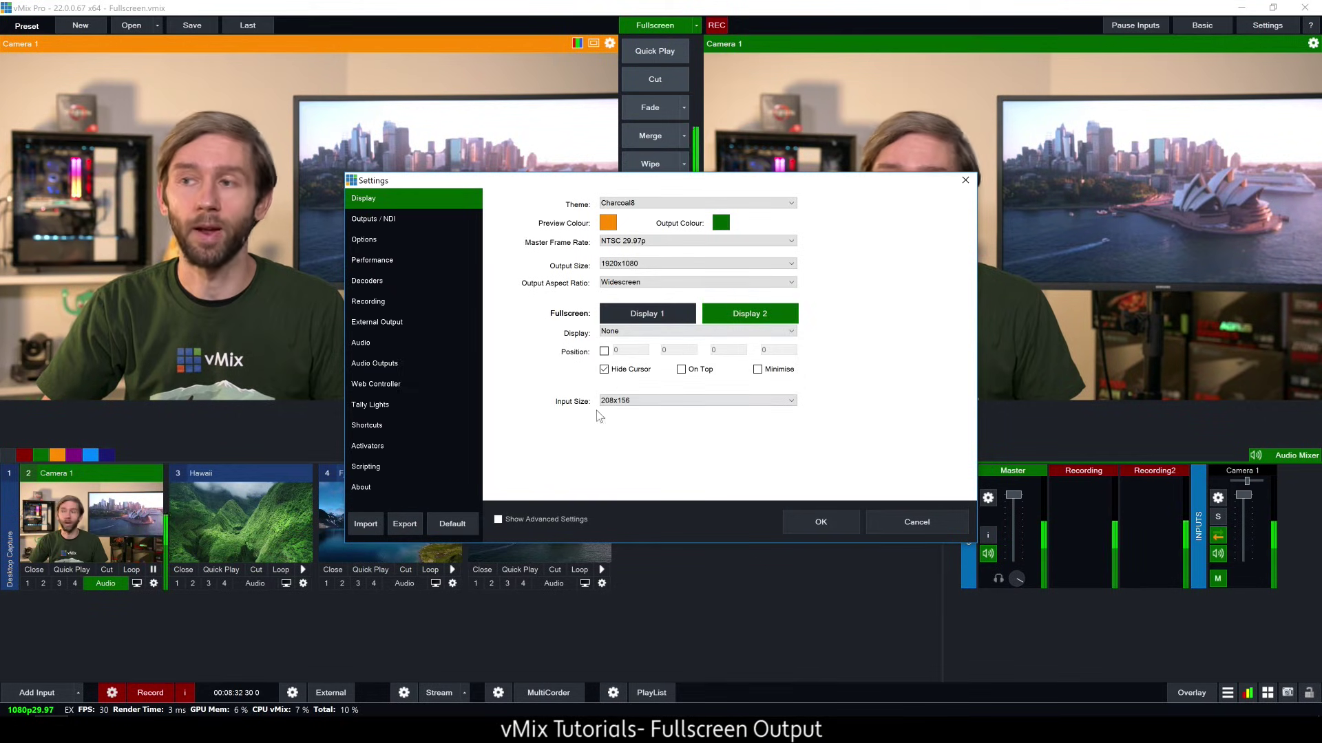
click(671, 316)
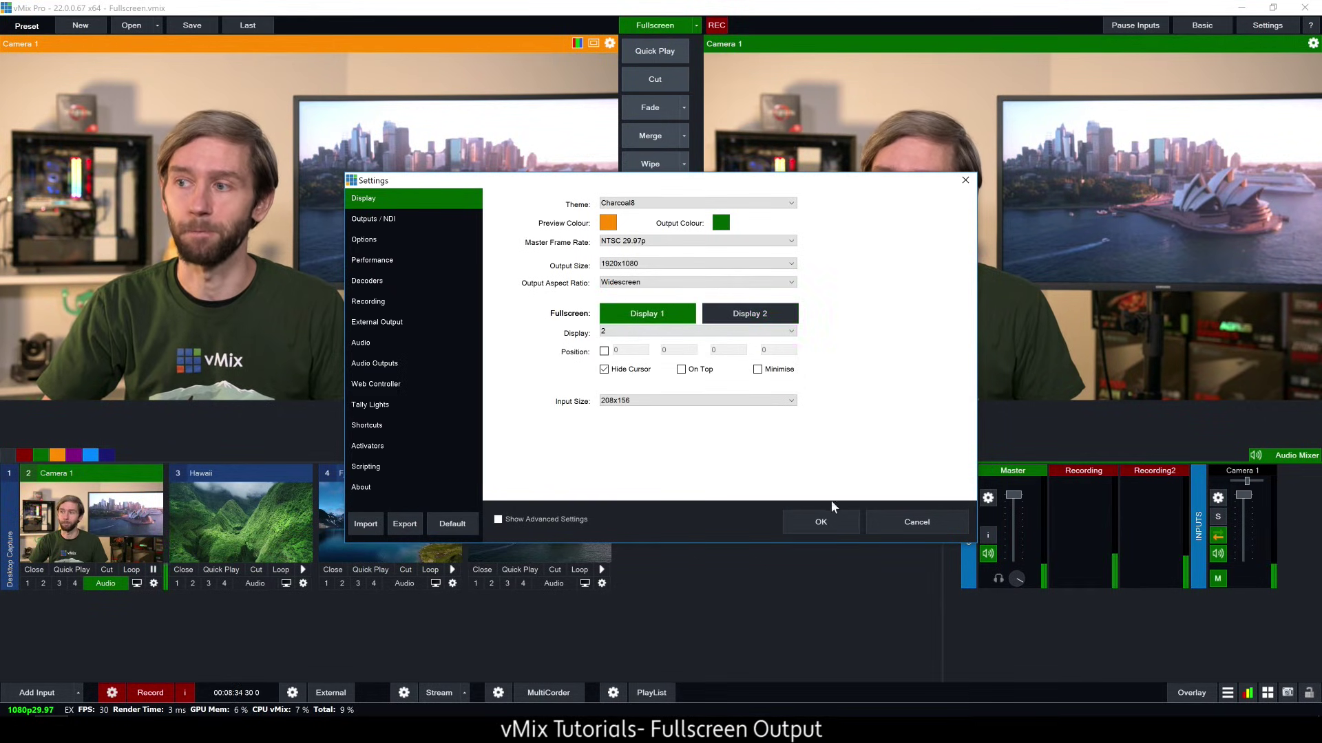
click(823, 520)
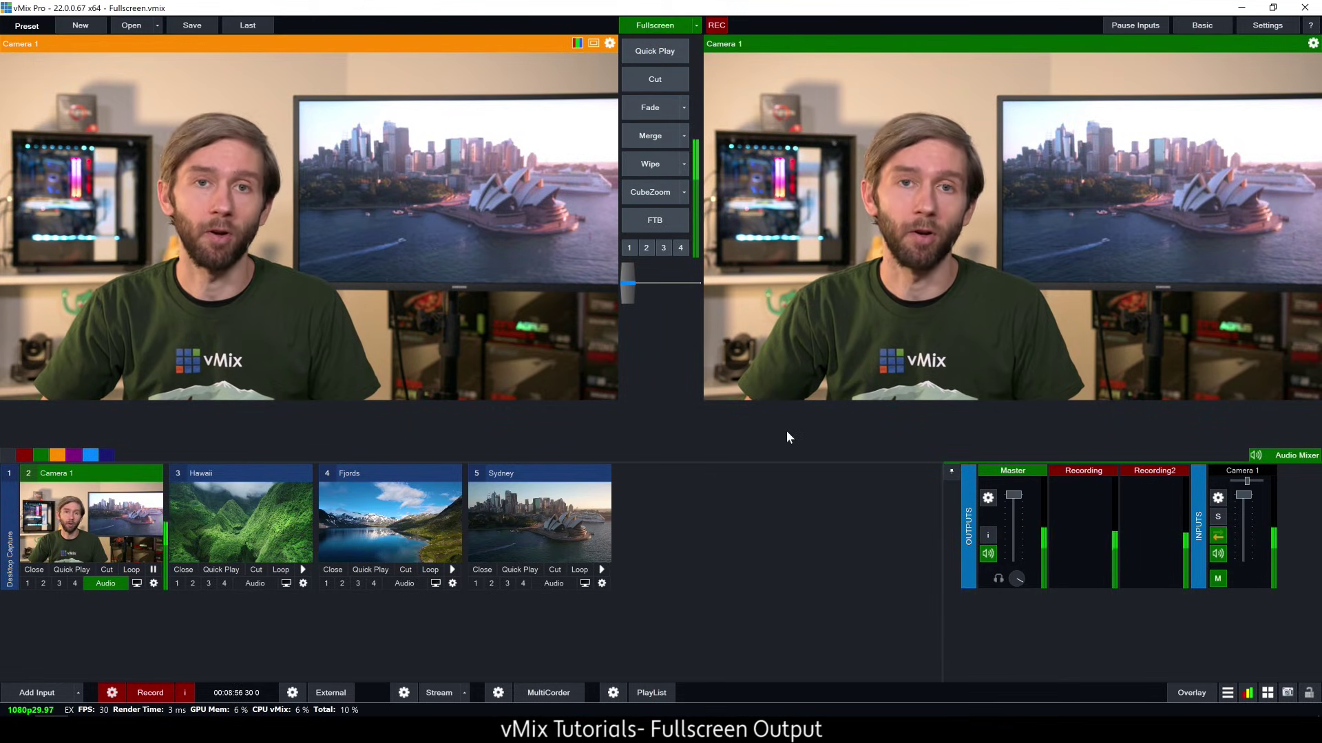
click(1267, 25)
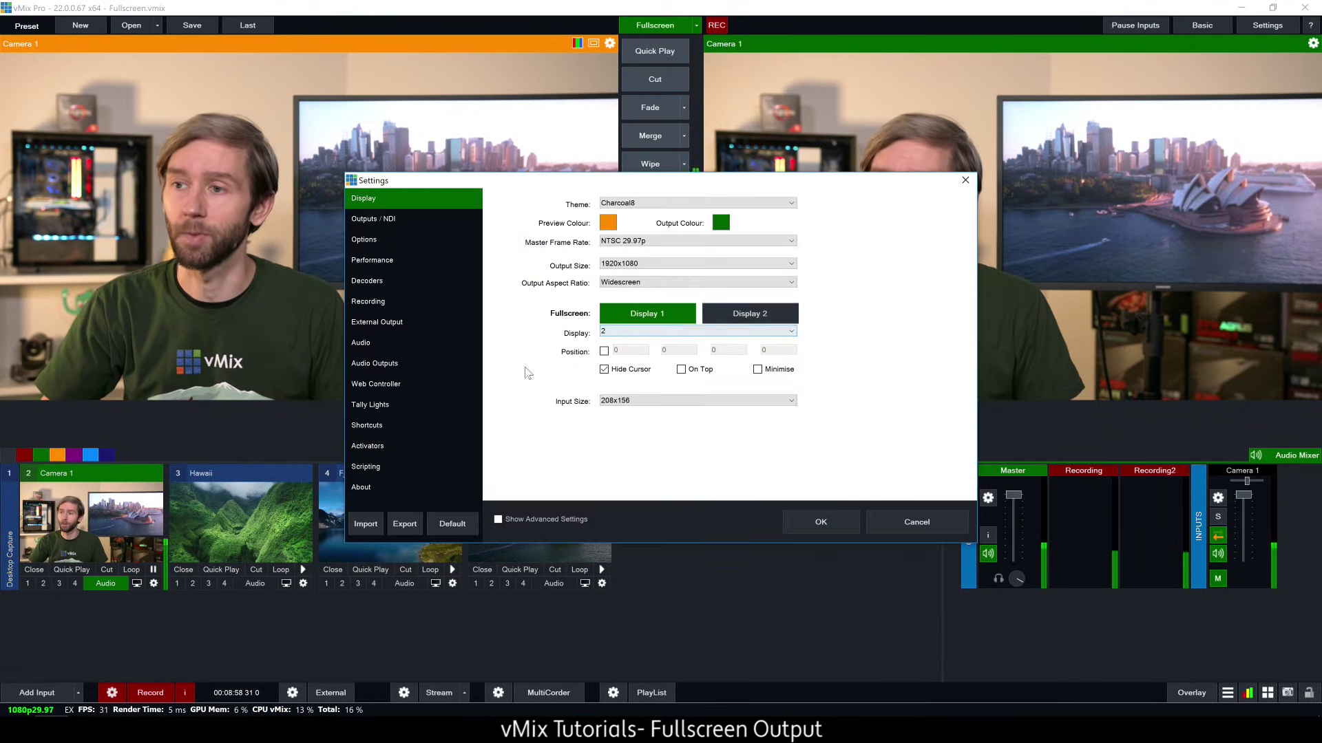
click(375, 426)
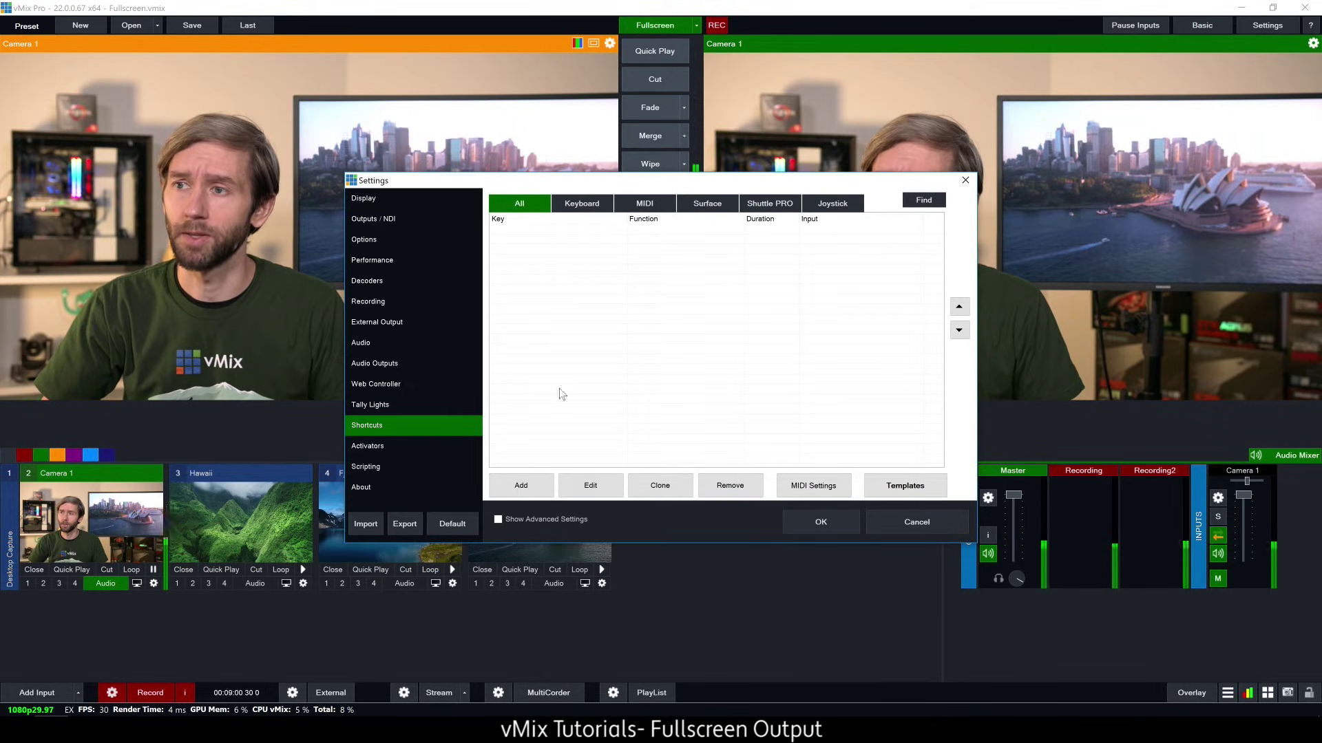
Add a shortcut mapping the A key to Output > Fullscreen and save Settings.
click(521, 485)
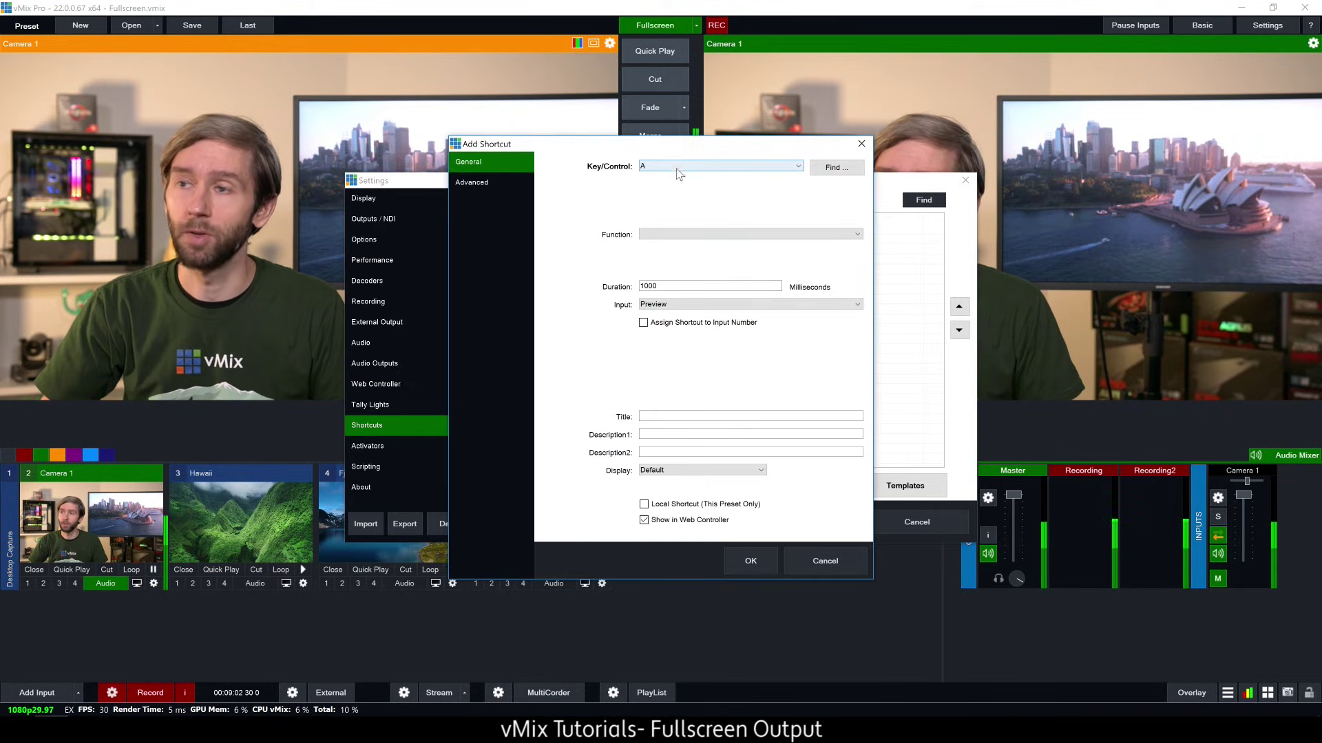
click(663, 235)
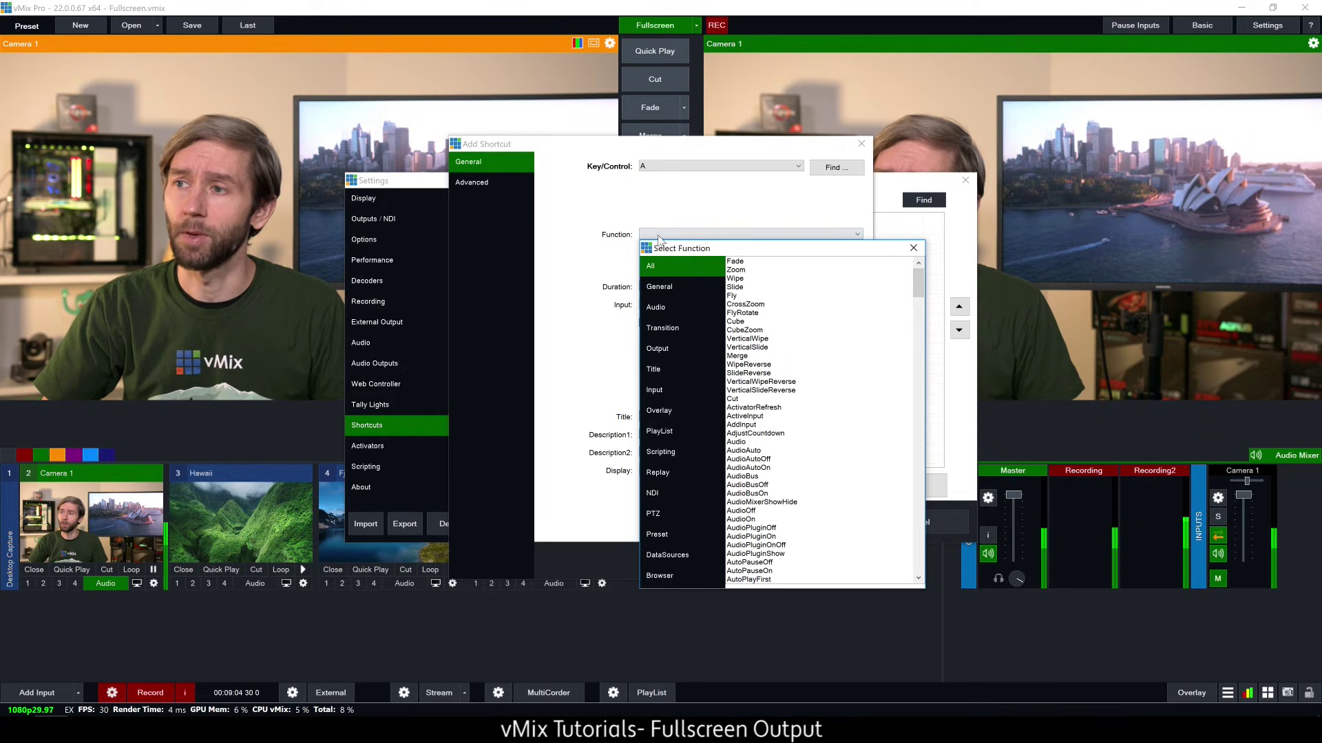
click(662, 350)
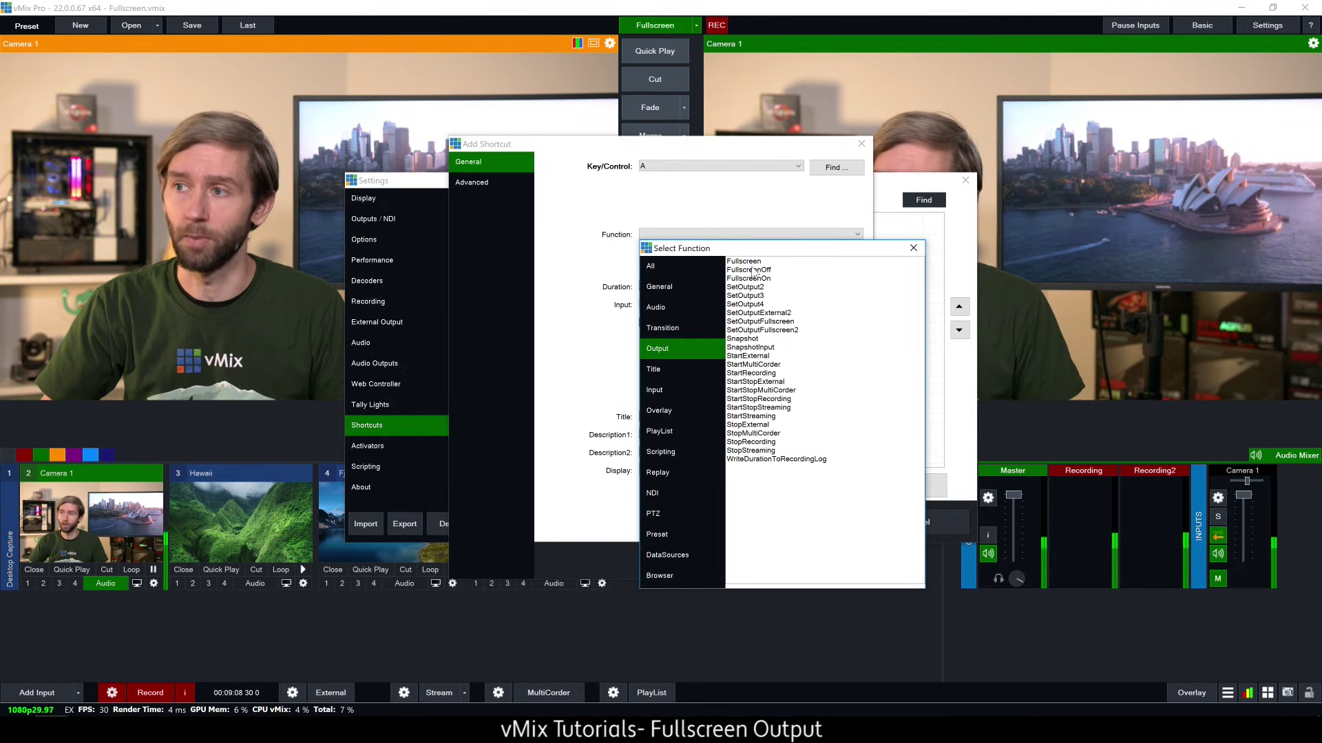
double_click(755, 263)
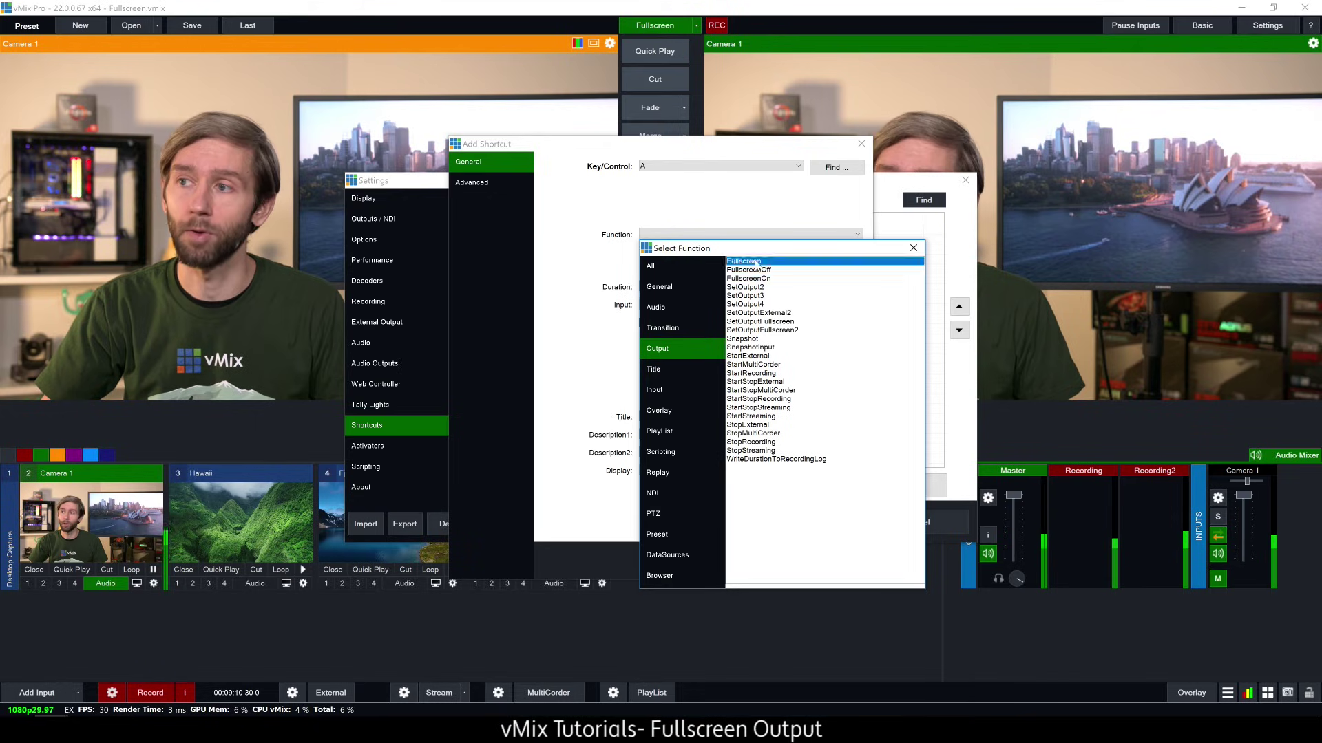
click(684, 235)
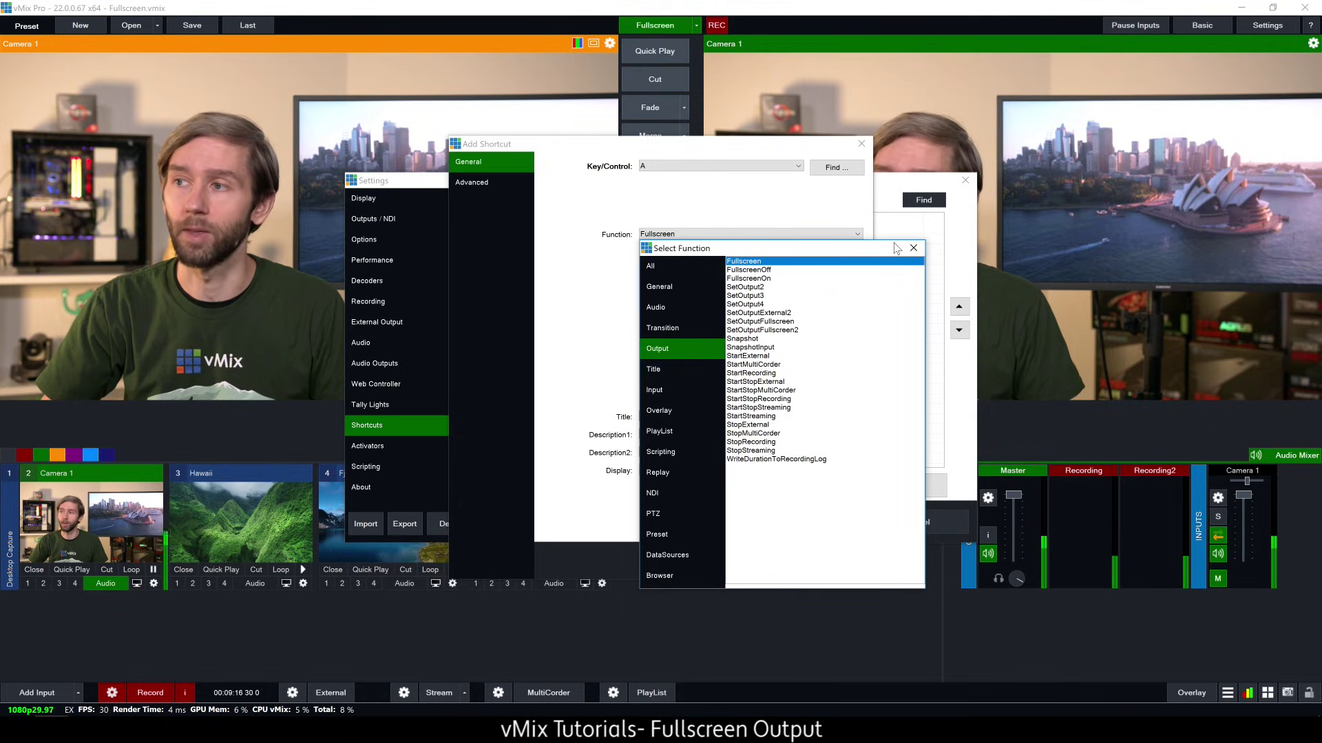
click(913, 248)
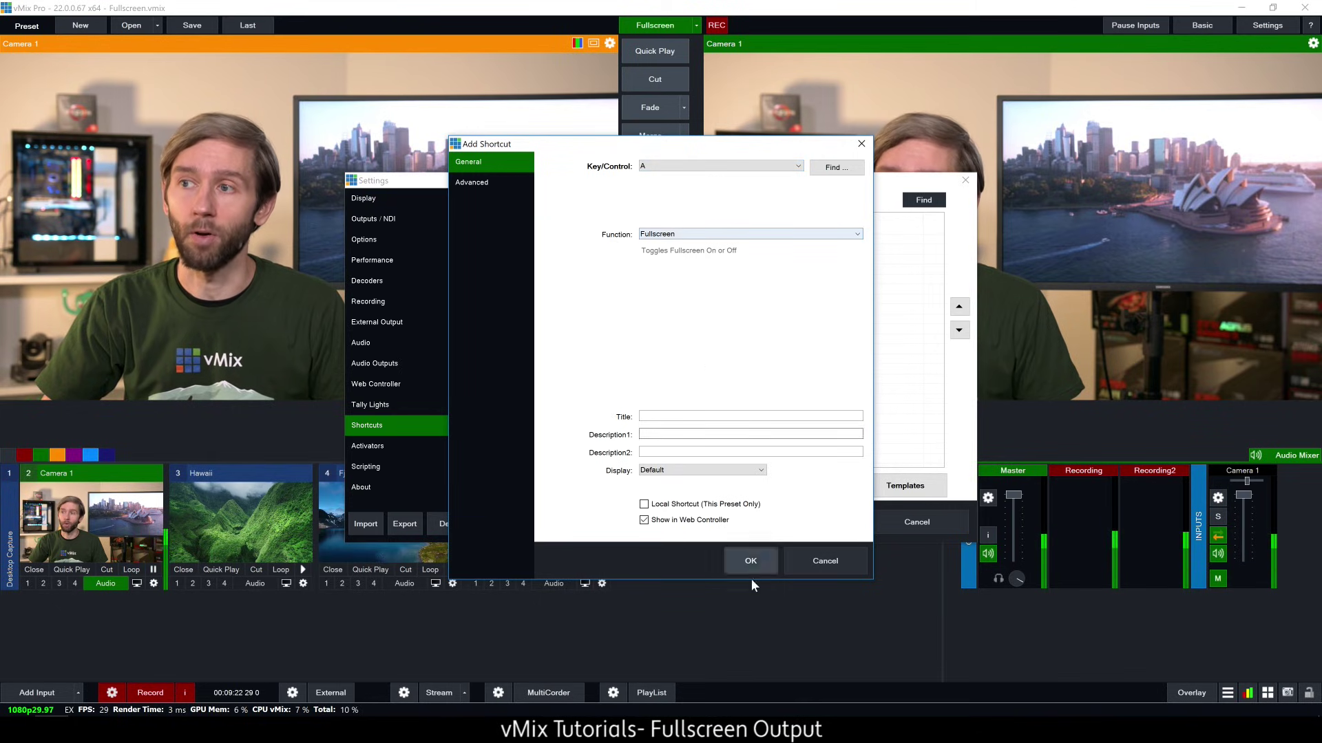
click(743, 562)
click(832, 526)
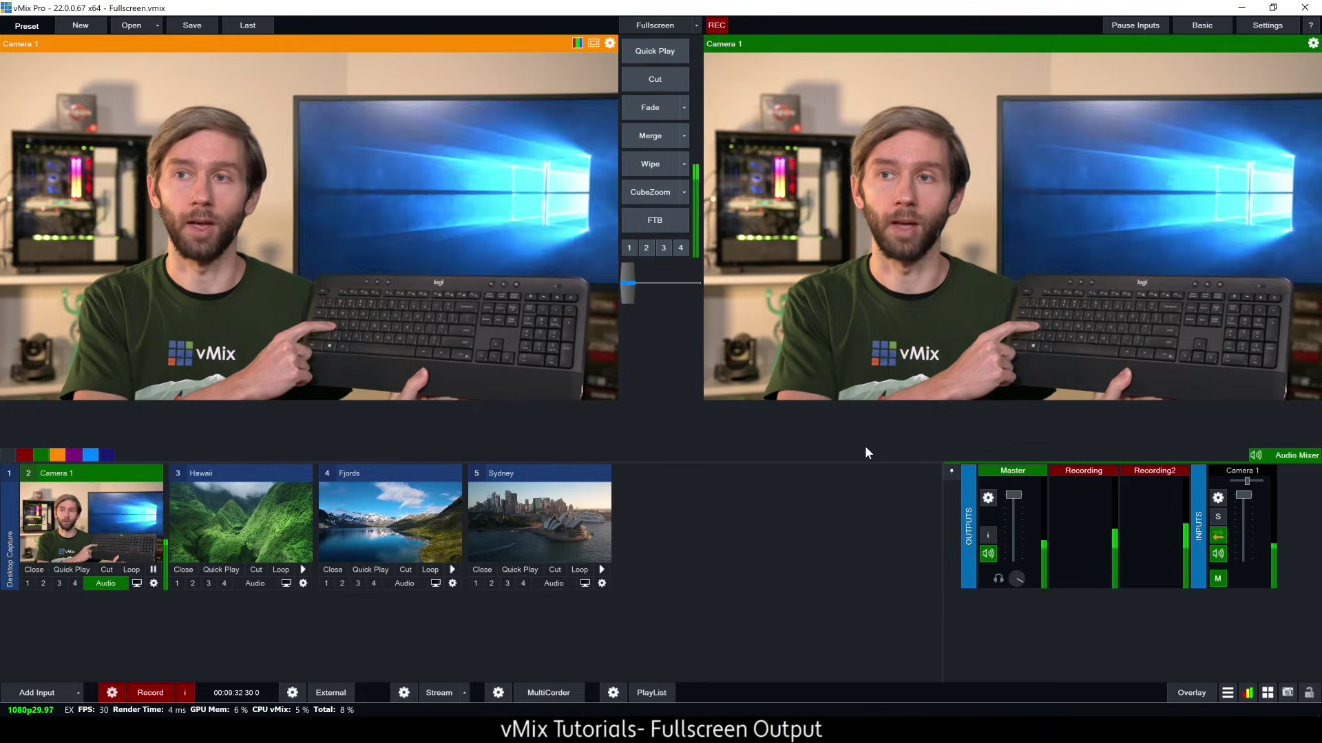
Toggle the fullscreen output on with the new keyboard shortcut.
key(f)
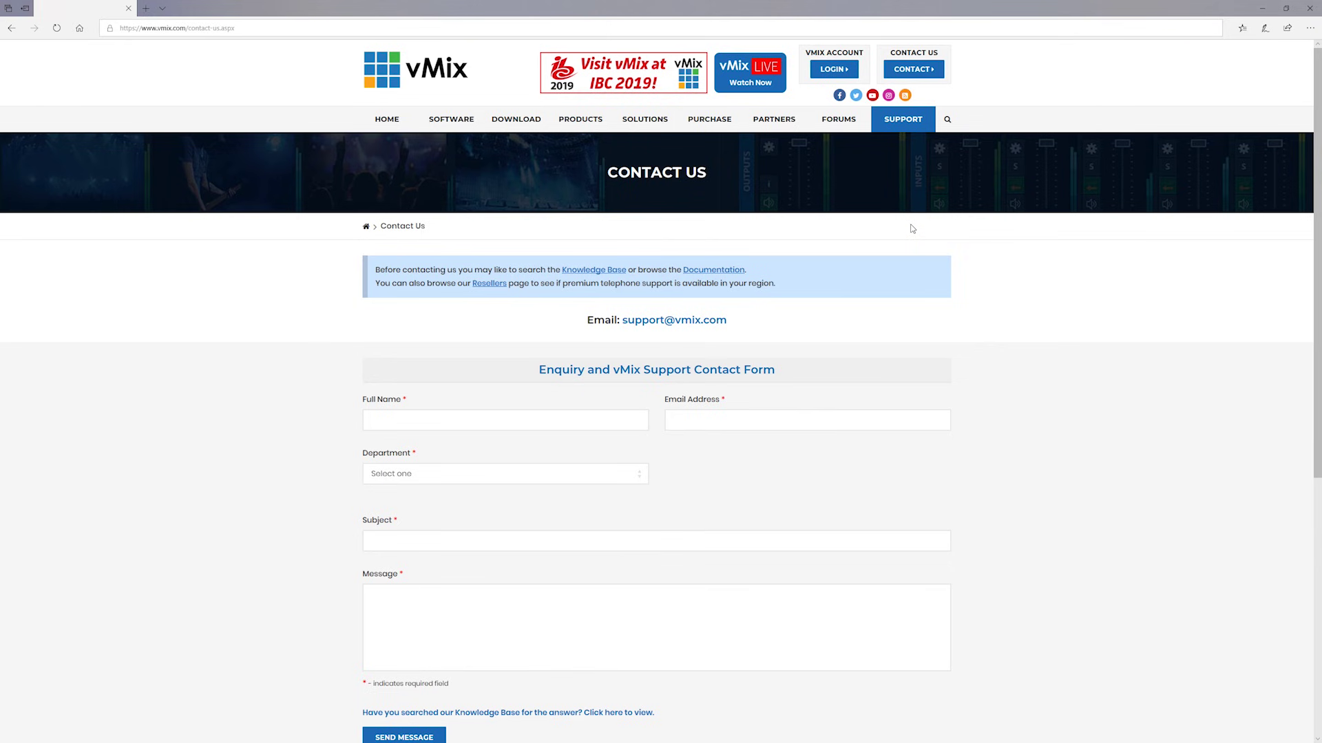
Enter 'Help plz!' as the Subject on the Contact Us form.
click(632, 540)
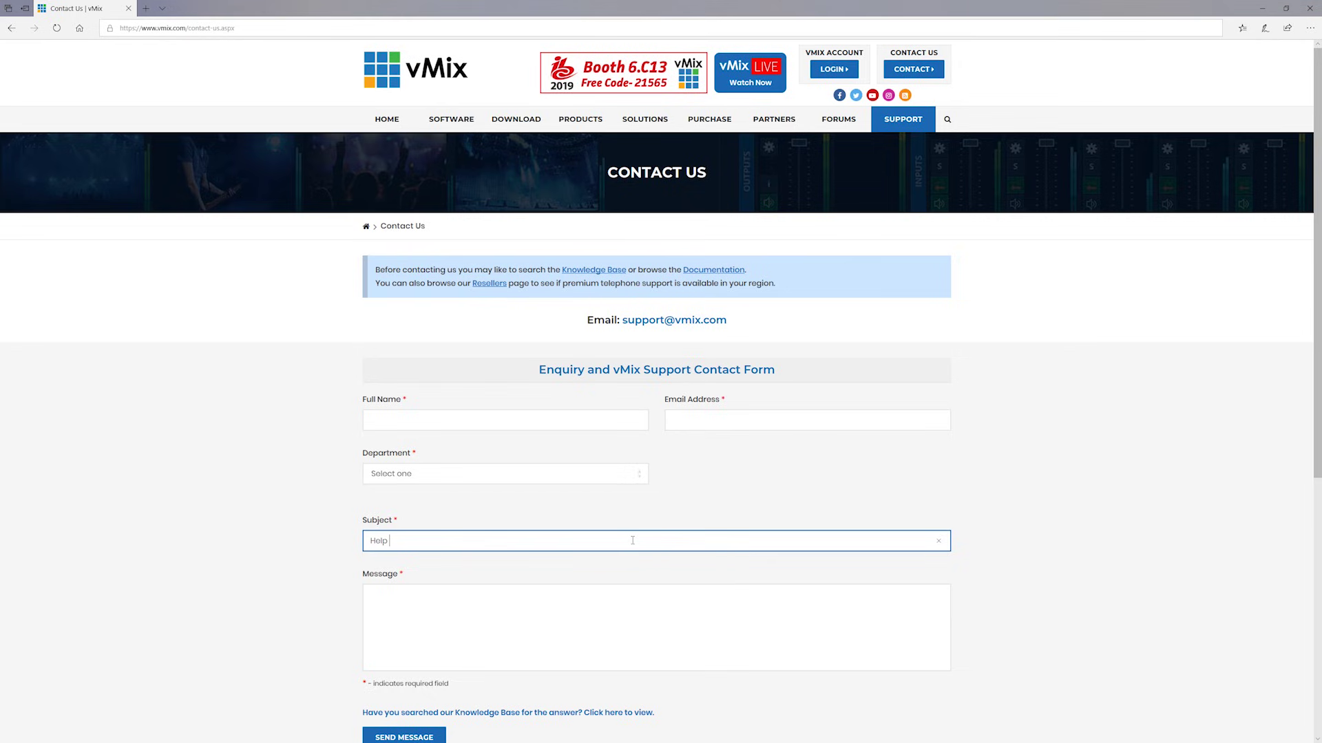
text(Help plz!)
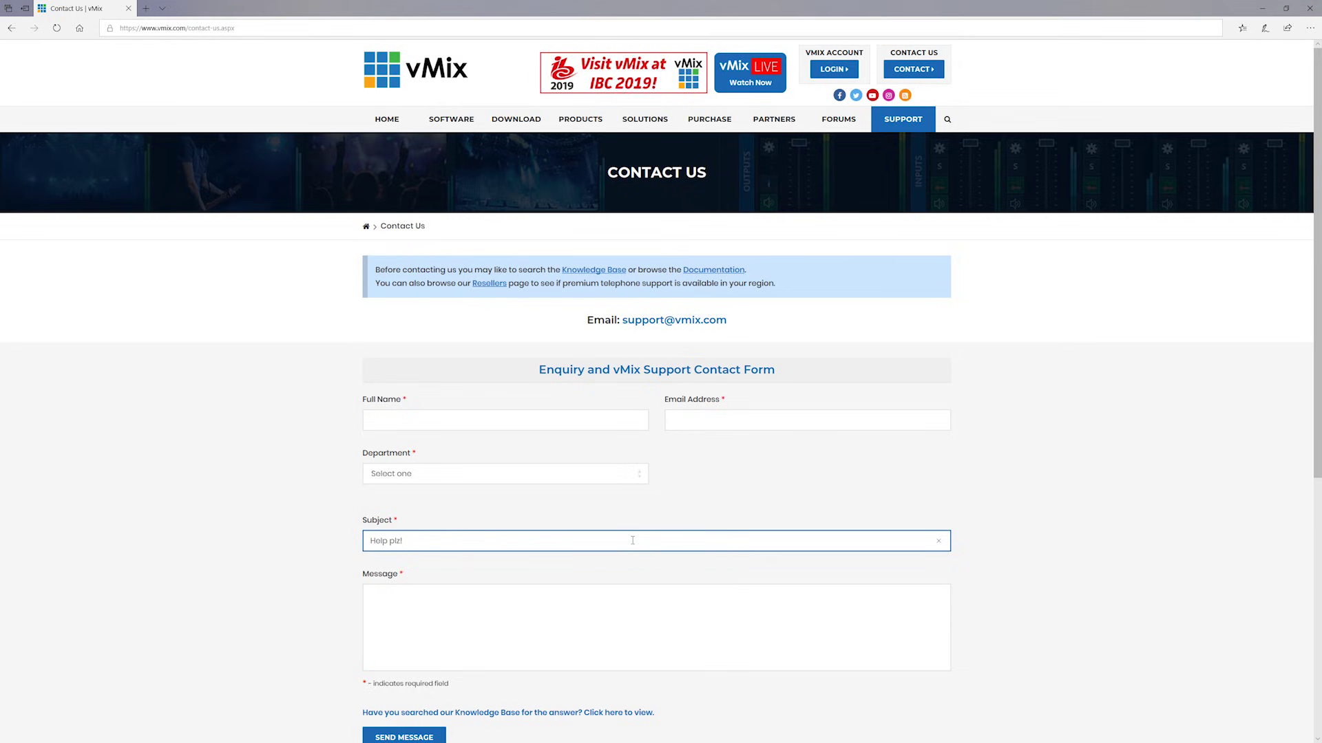